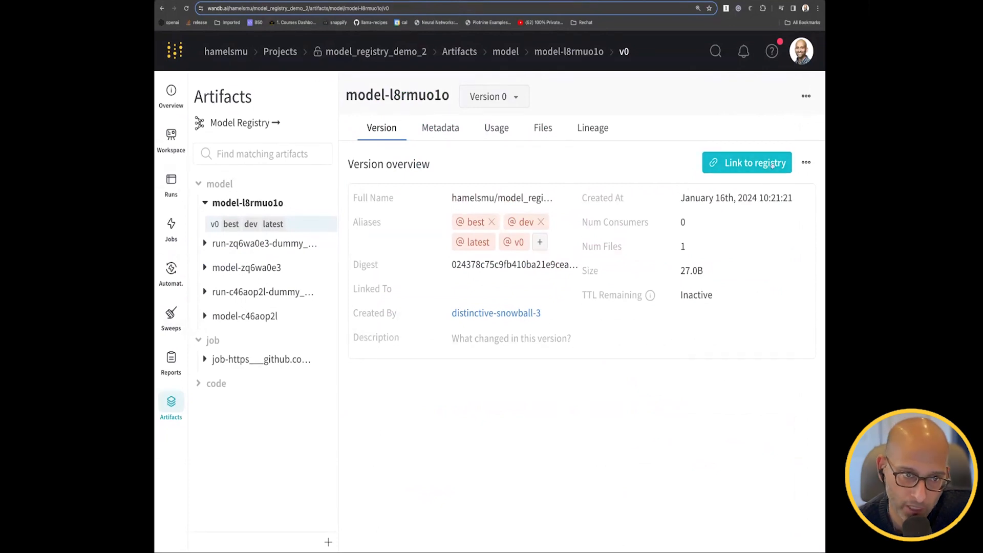
Start linking the model-l8rmuo1o v0 artifact to the model registry as a new registered model named My_ML_Task
{"action": "left_click", "coordinate": [751, 162]}
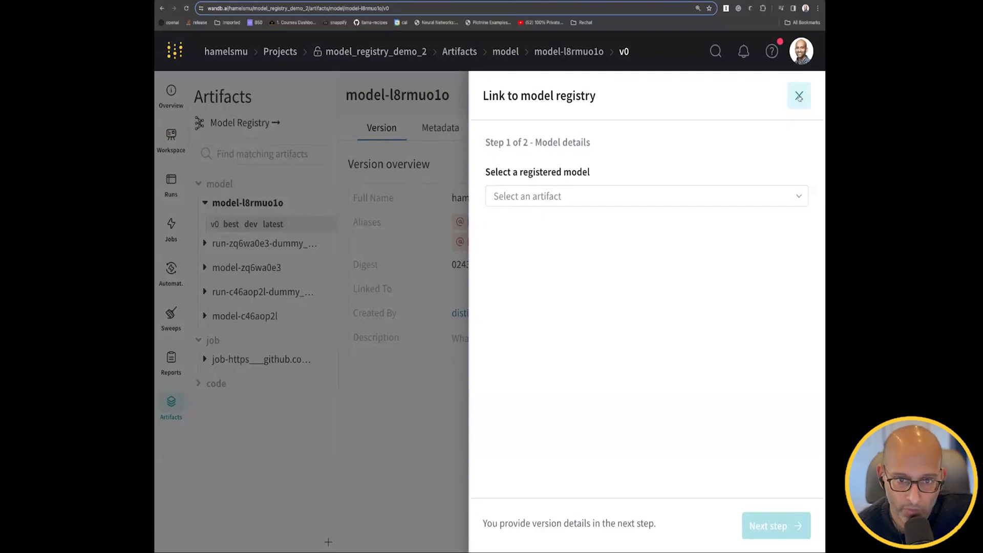
{"action": "left_click", "coordinate": [799, 95]}
{"action": "left_click", "coordinate": [741, 164]}
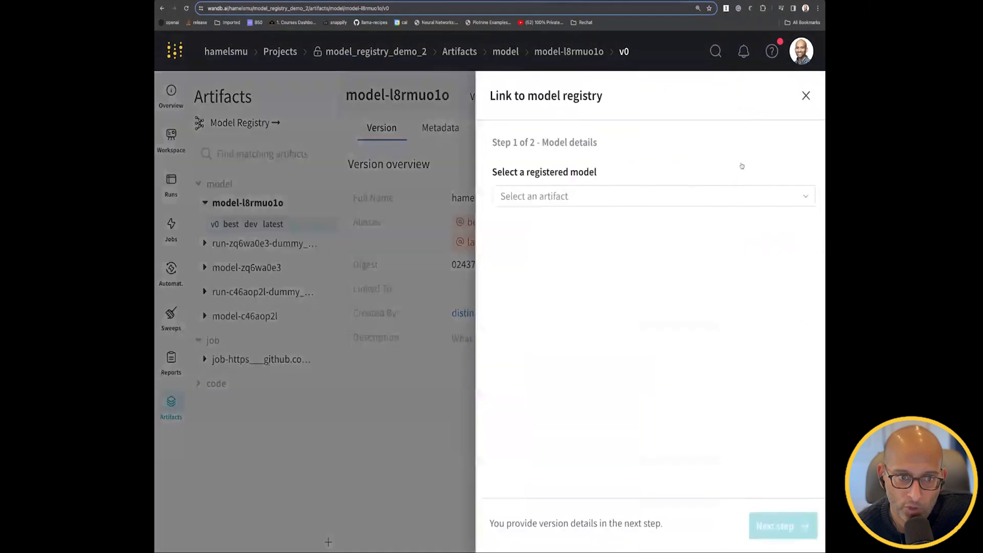
{"action": "left_click", "coordinate": [641, 199]}
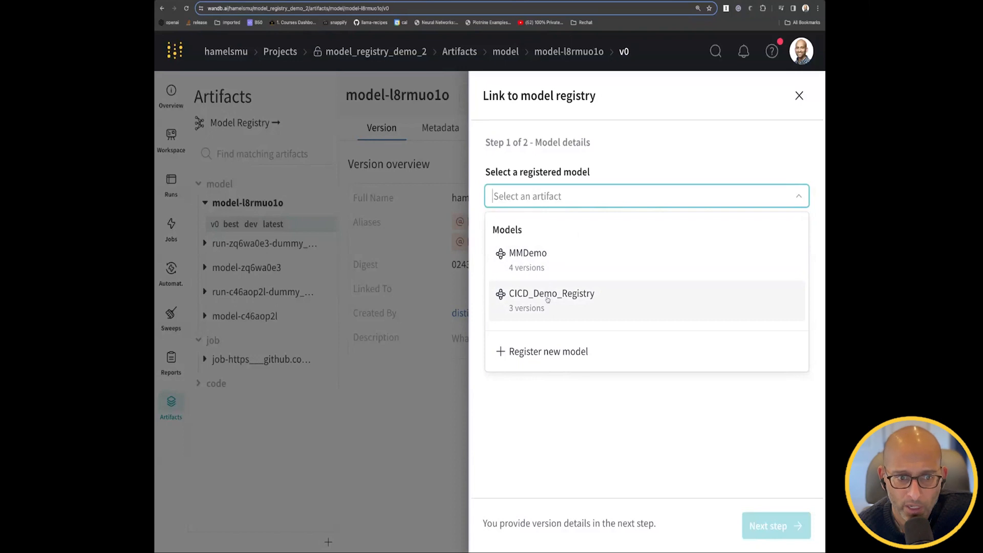
{"action": "left_click", "coordinate": [546, 350]}
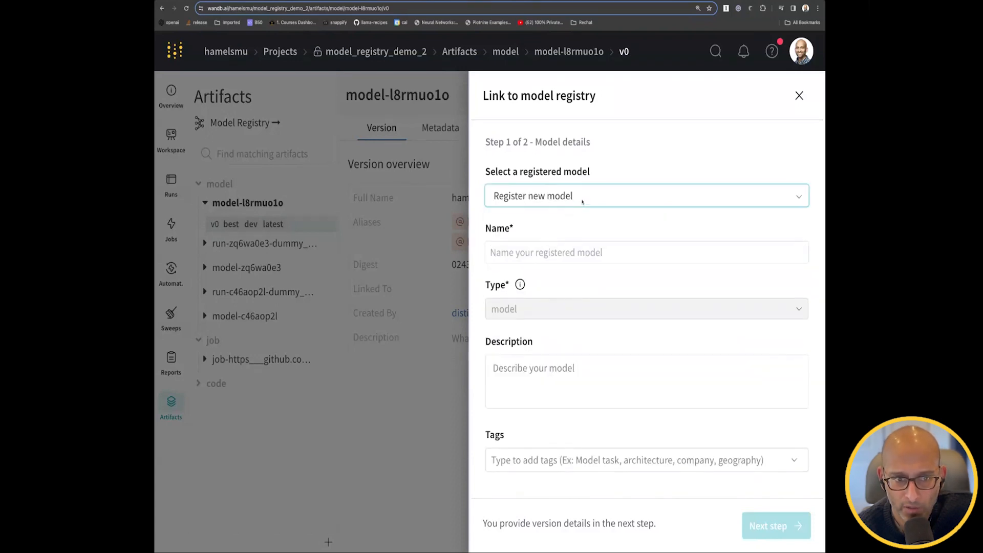
{"action": "scroll", "coordinate": [581, 199], "scroll_direction": "down", "scroll_amount": 1}
{"action": "scroll", "coordinate": [582, 199], "scroll_direction": "up", "scroll_amount": 1}
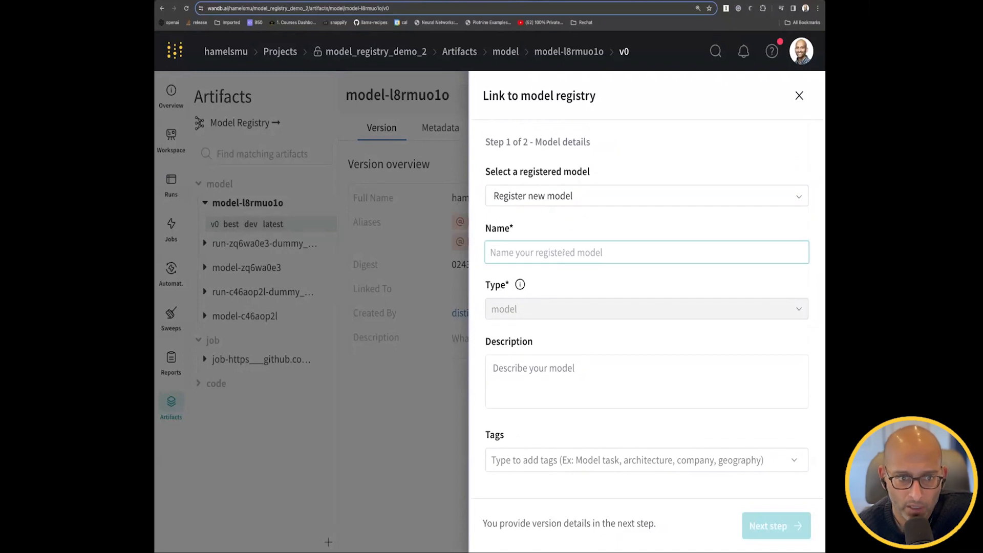
{"action": "type", "text": "MY"}
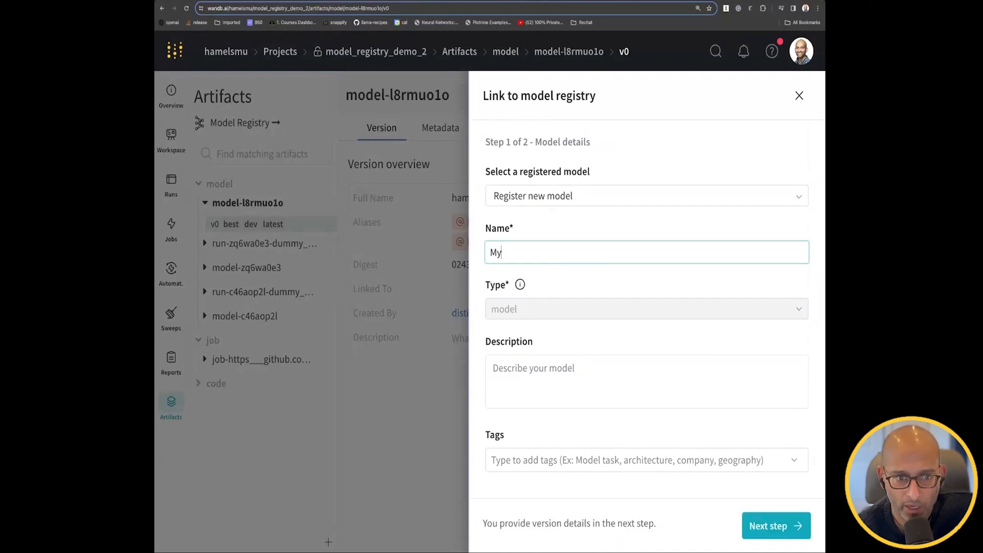
{"action": "type", "text": "_ML_Task"}
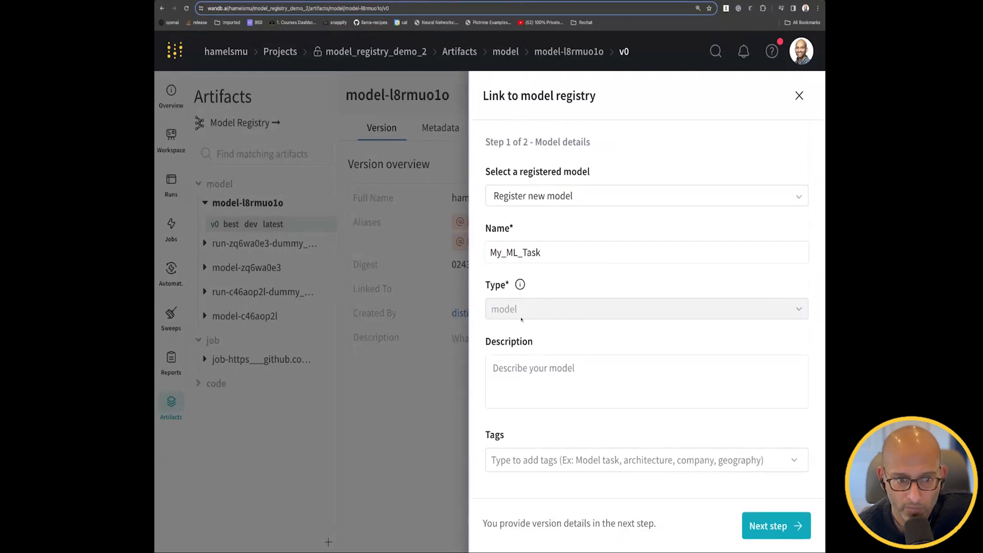
Give the new registered model the description "This is a demo" and continue to the version details
{"action": "scroll", "coordinate": [537, 312], "scroll_direction": "down", "scroll_amount": 2}
{"action": "left_click", "coordinate": [543, 325]}
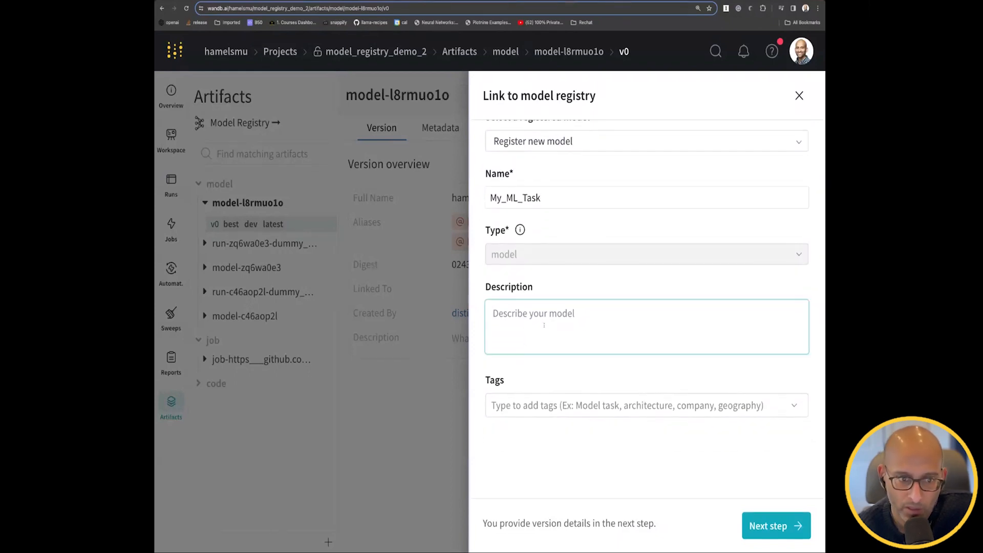
{"action": "type", "text": "This is a demo"}
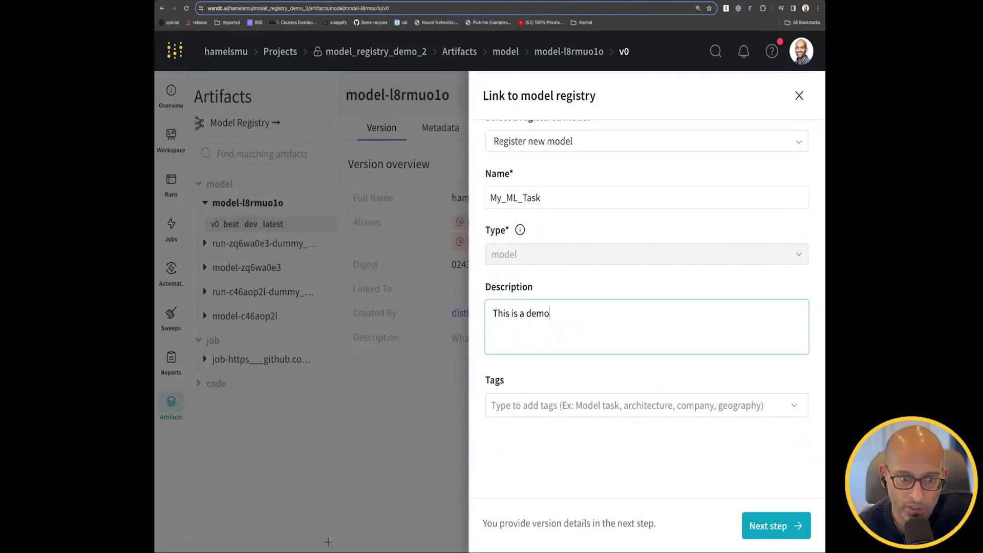
{"action": "left_click", "coordinate": [596, 382]}
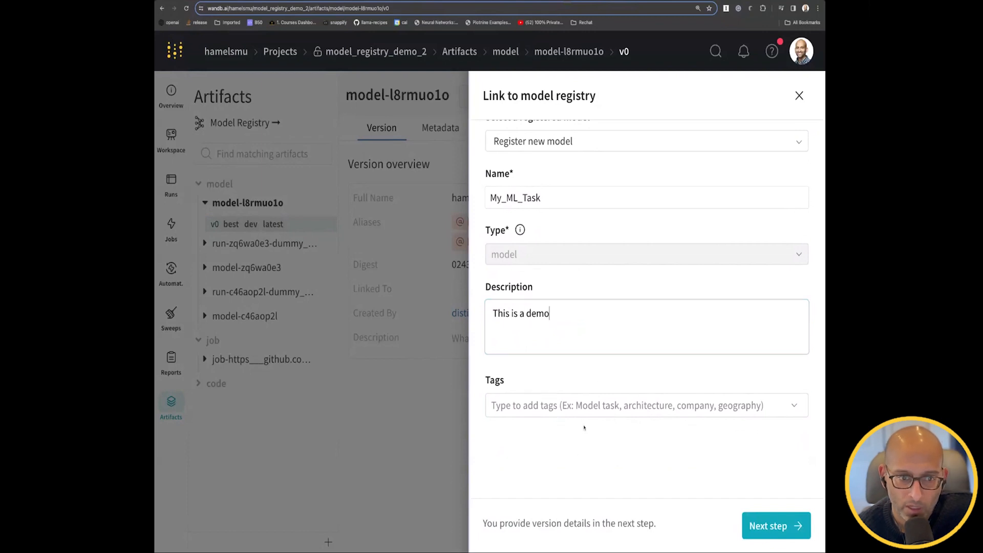
{"action": "scroll", "coordinate": [584, 428], "scroll_direction": "down", "scroll_amount": 4}
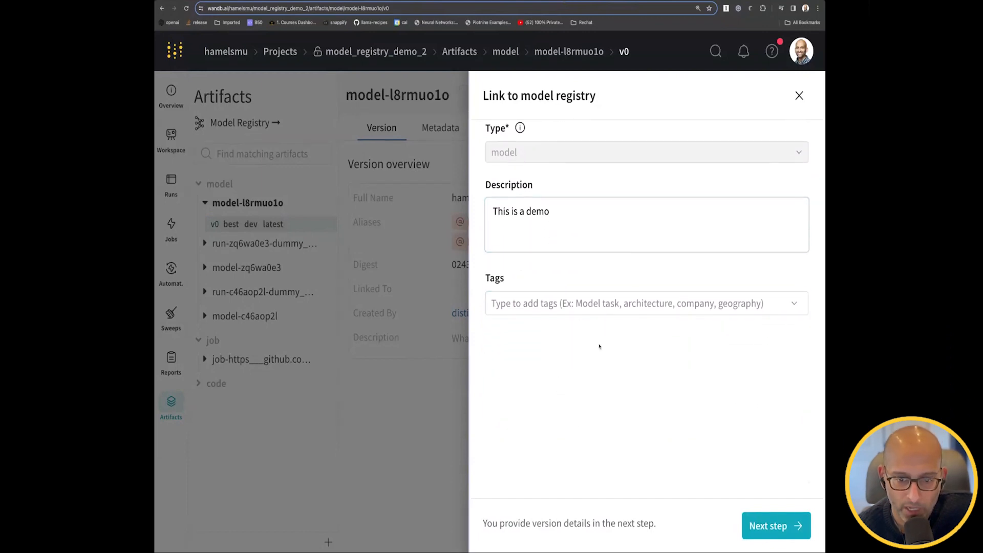
{"action": "scroll", "coordinate": [647, 418], "scroll_direction": "down", "scroll_amount": 1}
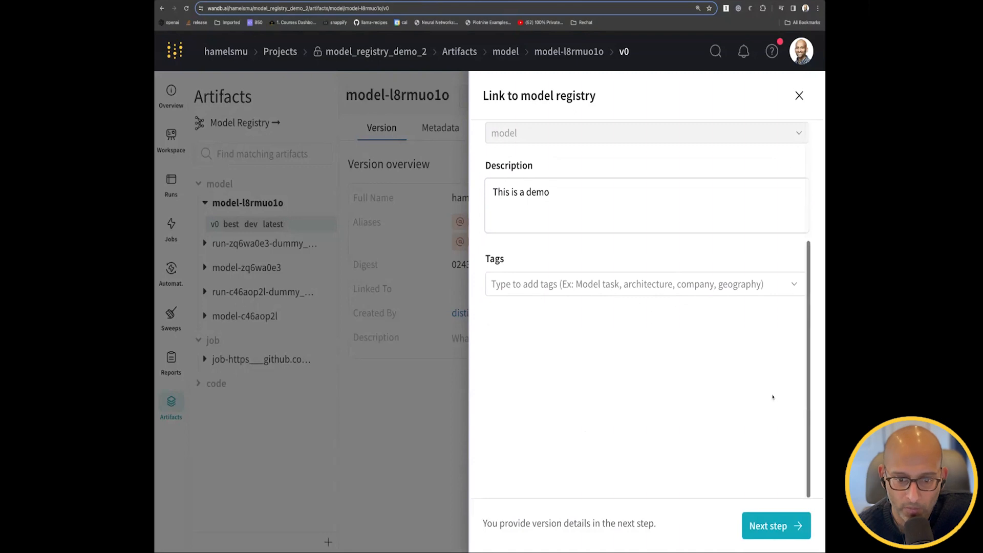
{"action": "scroll", "coordinate": [772, 397], "scroll_direction": "up", "scroll_amount": 5}
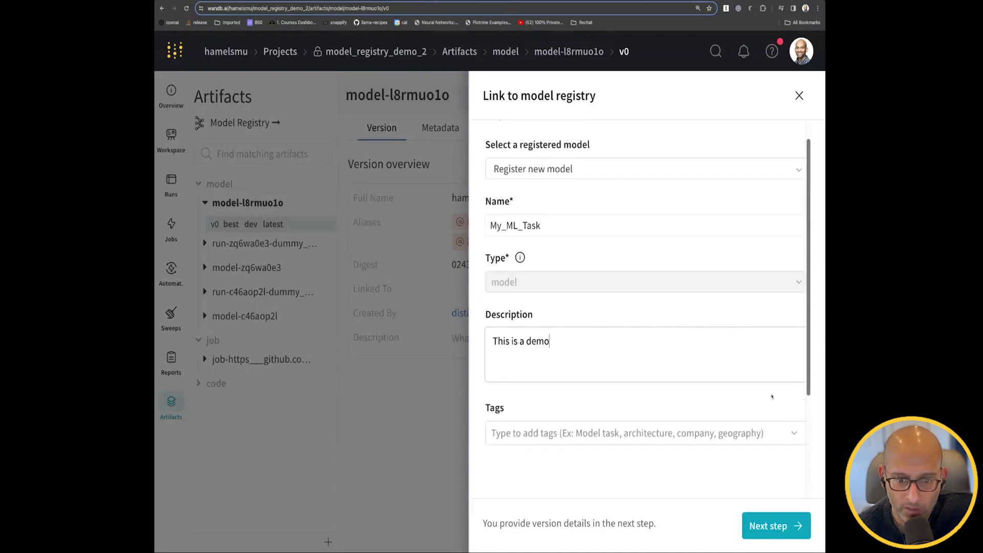
{"action": "left_click", "coordinate": [776, 526]}
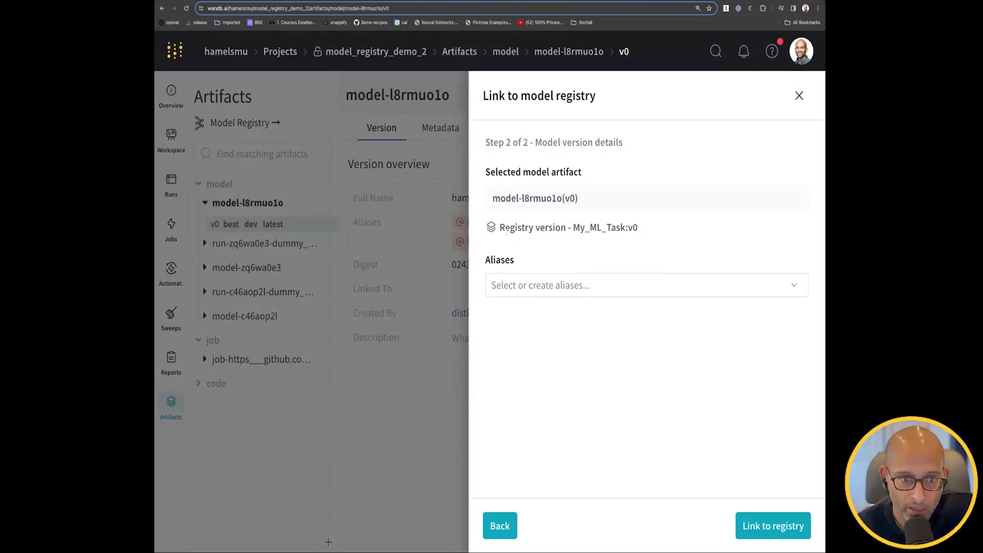
Create the alias "staging" for the model version and link it to the registry
{"action": "left_click_drag", "start_coordinate": [579, 228], "coordinate": [625, 227]}
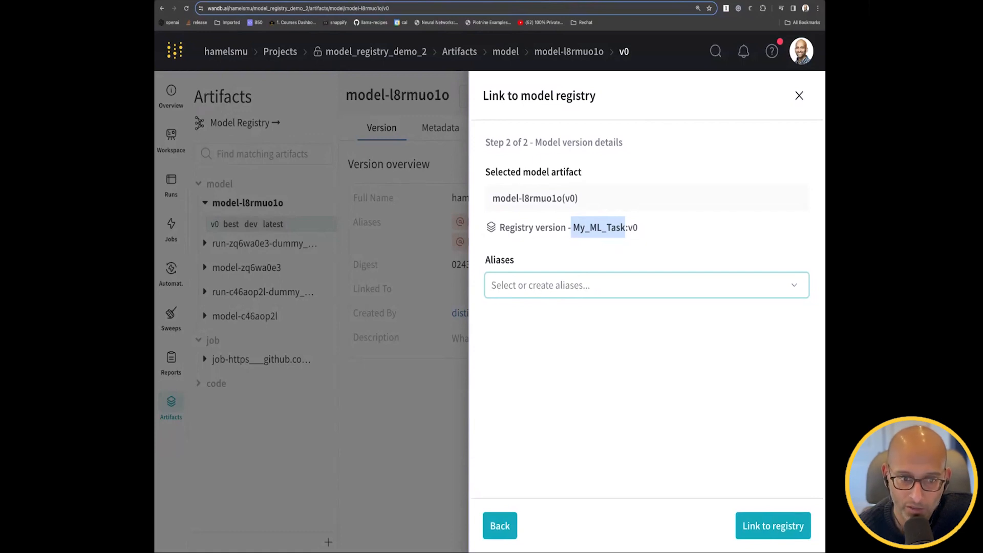
{"action": "type", "text": "sta"}
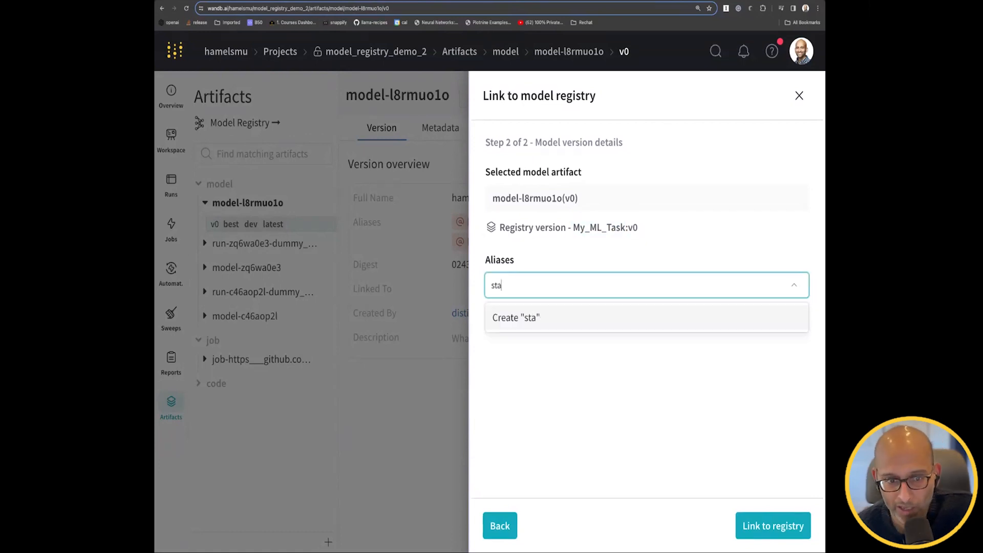
{"action": "type", "text": "g"}
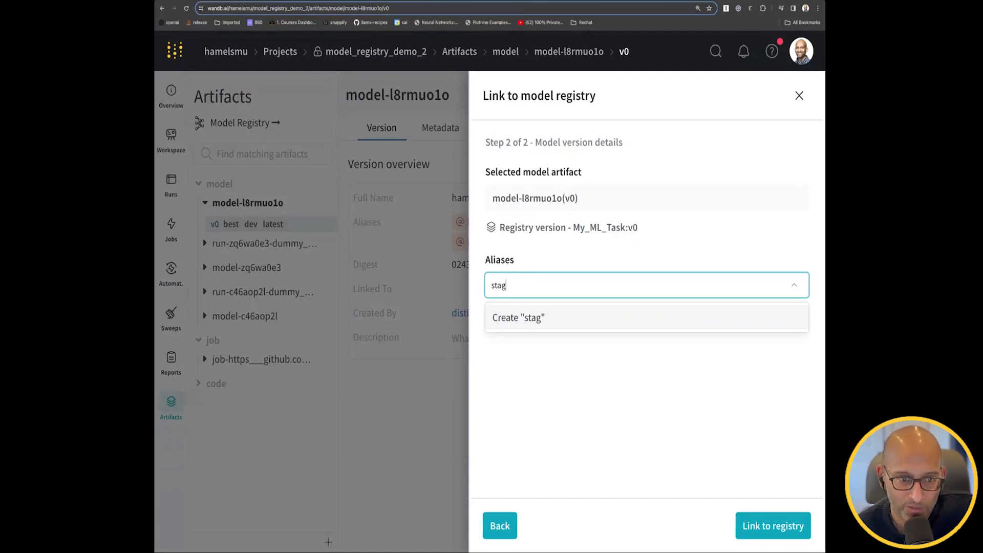
{"action": "type", "text": "ing"}
{"action": "left_click", "coordinate": [564, 323]}
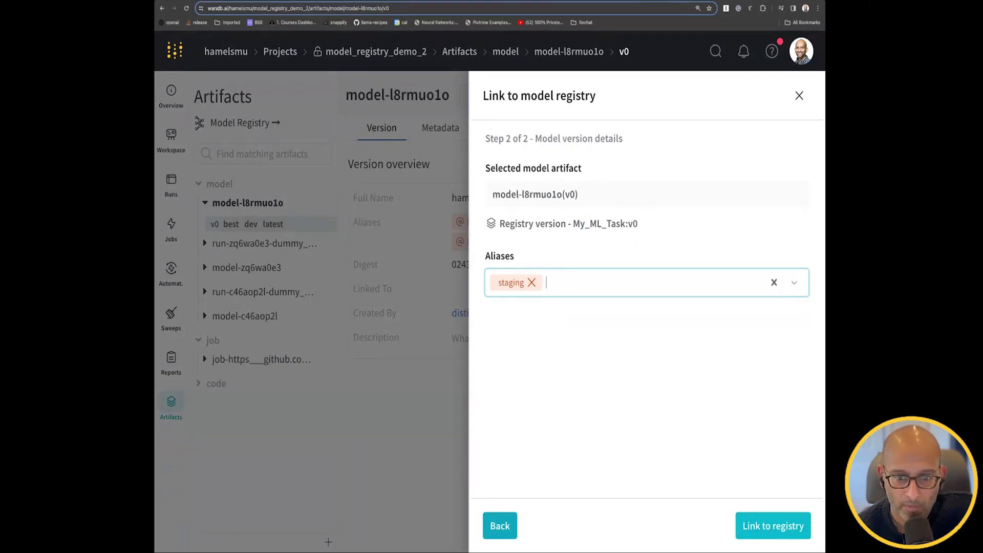
{"action": "left_click", "coordinate": [765, 527]}
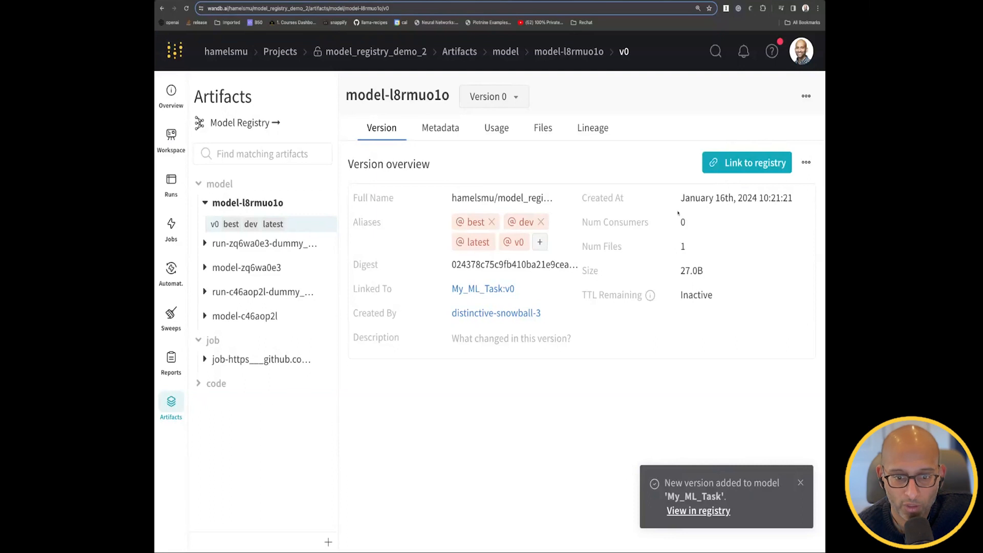
Open My_ML_Task in the model registry and widen the Aliases column of its versions table
{"action": "left_click", "coordinate": [687, 514]}
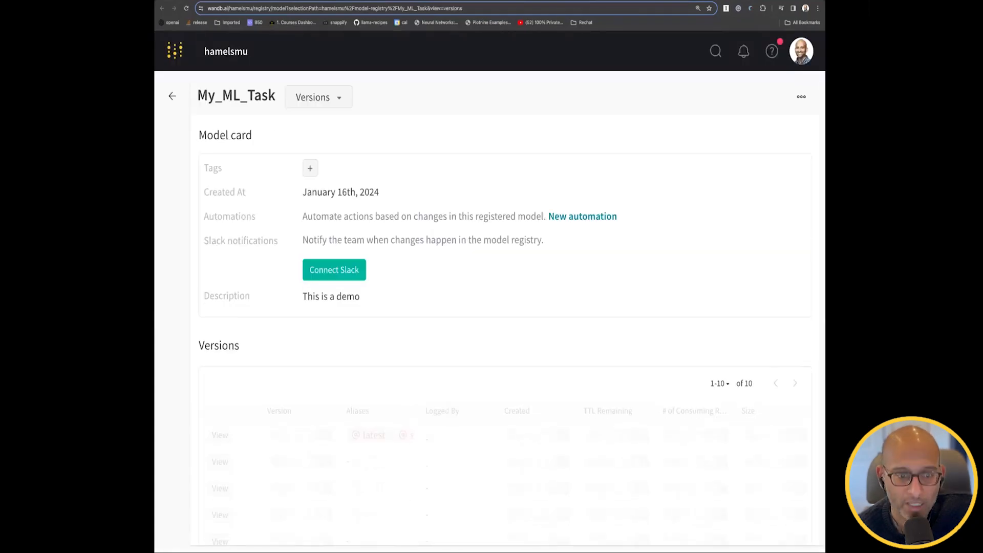
{"action": "scroll", "coordinate": [484, 455], "scroll_direction": "down", "scroll_amount": 3}
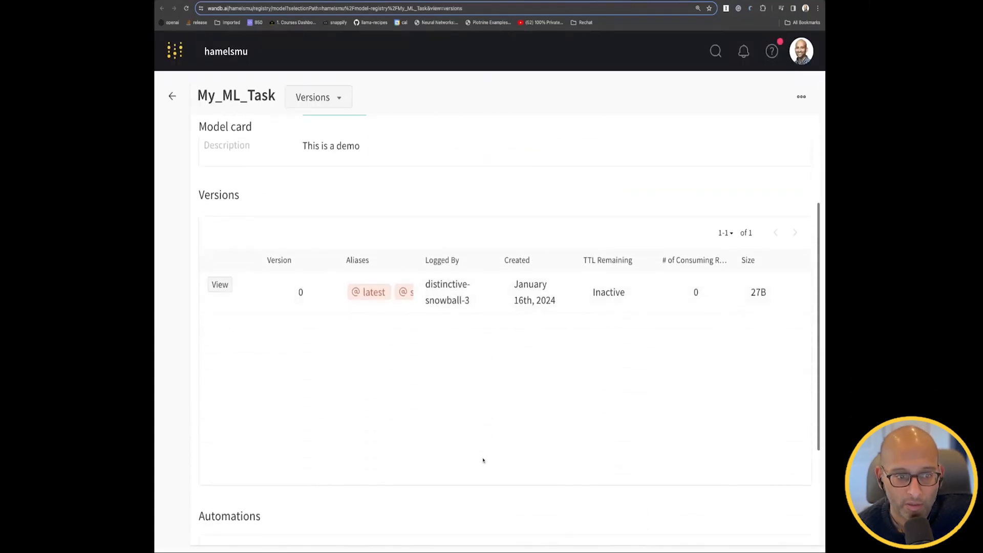
{"action": "scroll", "coordinate": [435, 368], "scroll_direction": "up", "scroll_amount": 2}
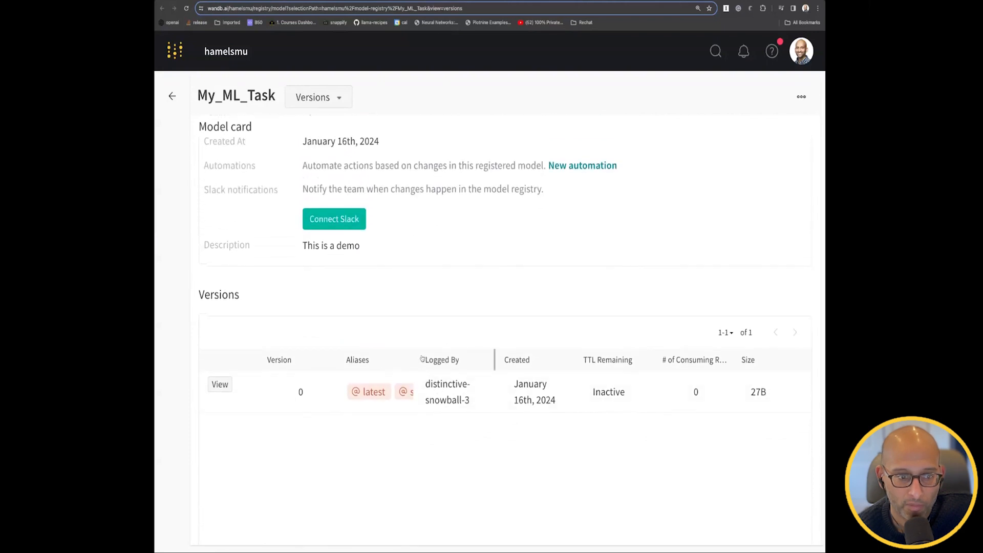
{"action": "double_click", "coordinate": [415, 361]}
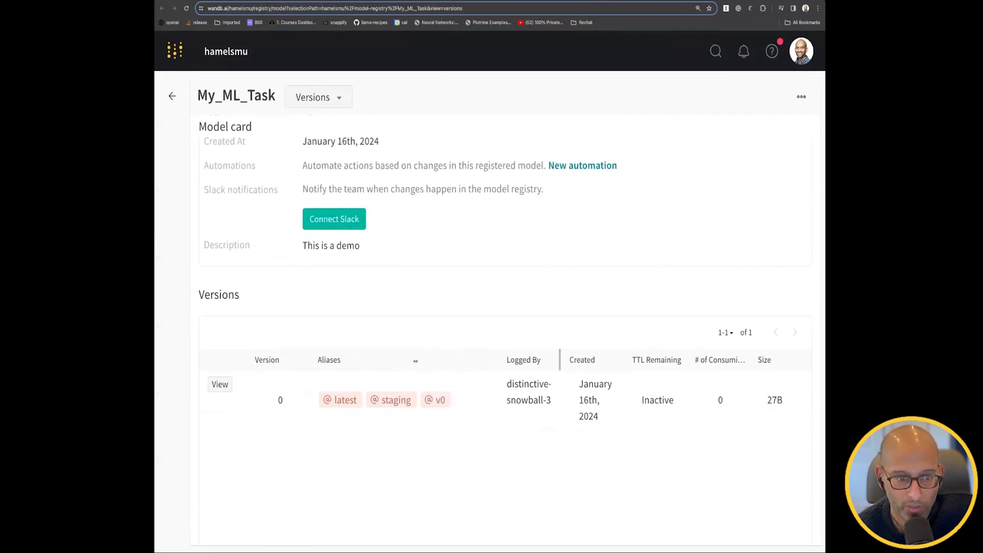
{"action": "left_click_drag", "start_coordinate": [415, 361], "coordinate": [501, 361]}
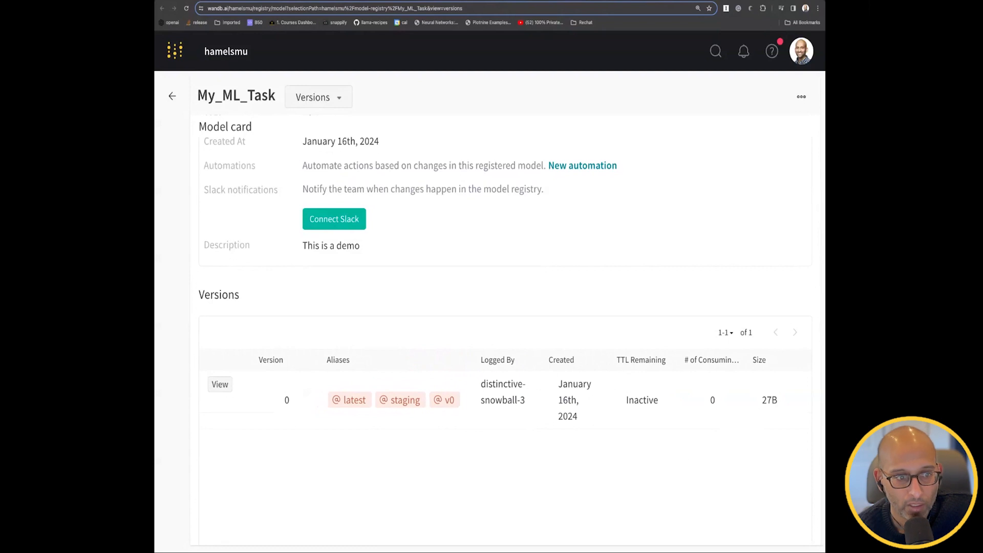
Review the version overview of My_ML_Task version 0 and return to the list of registered models
{"action": "scroll", "coordinate": [509, 286], "scroll_direction": "up", "scroll_amount": 1}
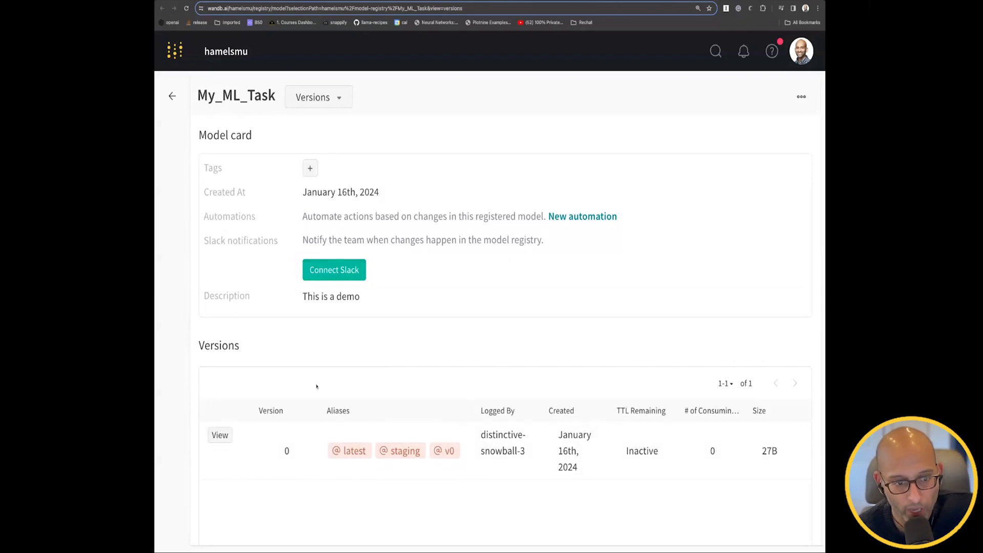
{"action": "left_click", "coordinate": [222, 440]}
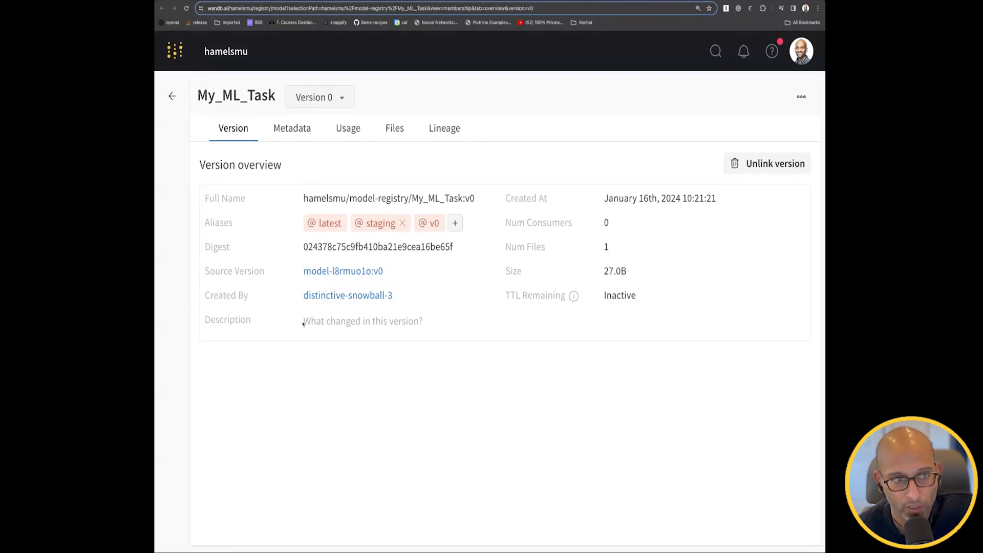
{"action": "left_click", "coordinate": [172, 95]}
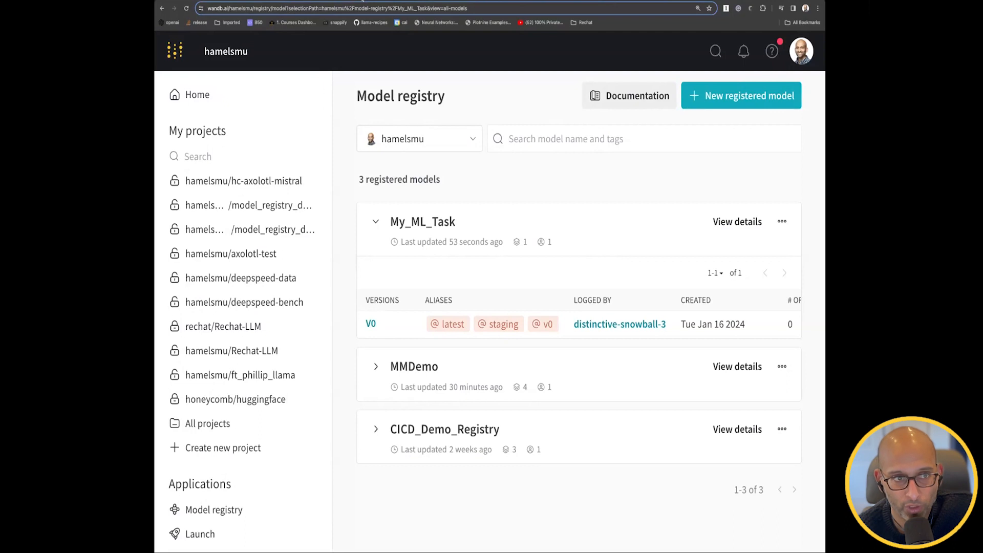
Switch to the log_model_demo.ipynb notebook in JupyterLab and find the cell that links the best model to the registry
{"action": "left_click", "coordinate": [363, 1]}
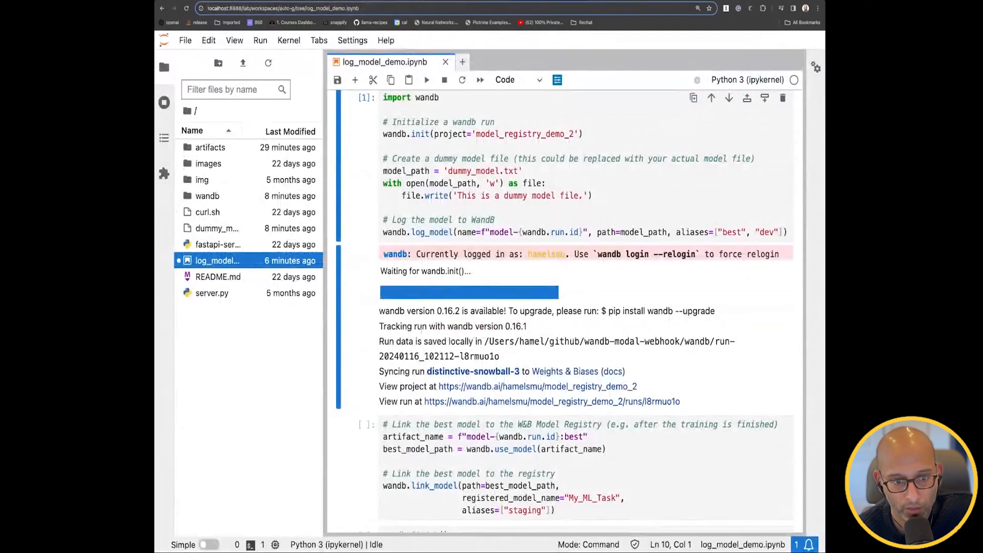
{"action": "scroll", "coordinate": [426, 405], "scroll_direction": "down", "scroll_amount": 1}
{"action": "scroll", "coordinate": [426, 405], "scroll_direction": "down", "scroll_amount": 5}
{"action": "scroll", "coordinate": [706, 192], "scroll_direction": "up", "scroll_amount": 4}
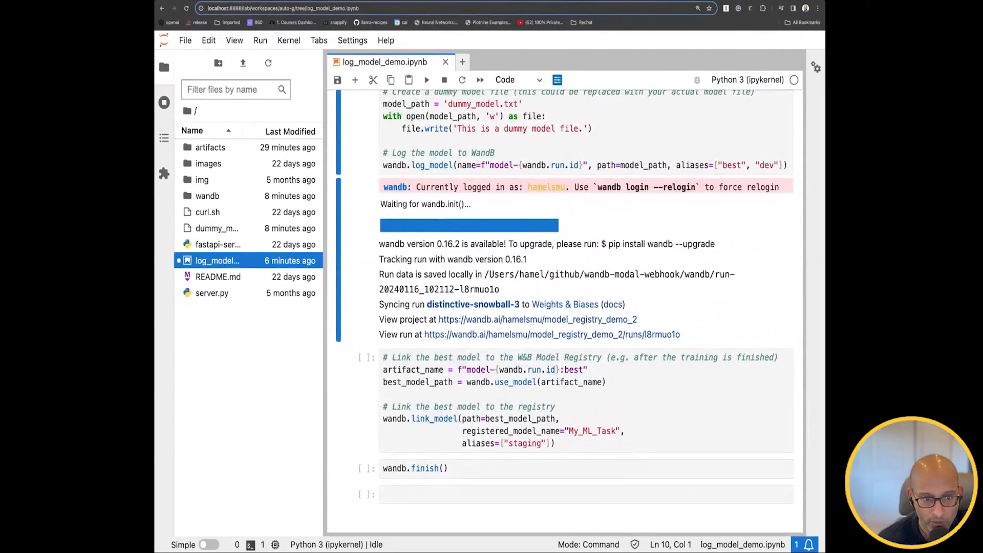
{"action": "scroll", "coordinate": [562, 343], "scroll_direction": "down", "scroll_amount": 2}
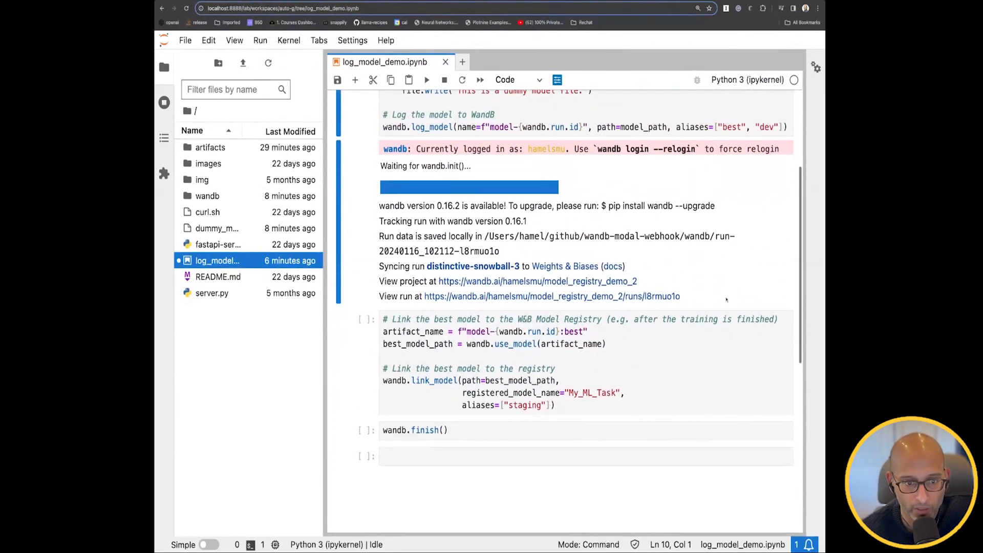
{"action": "scroll", "coordinate": [561, 343], "scroll_direction": "down", "scroll_amount": 2}
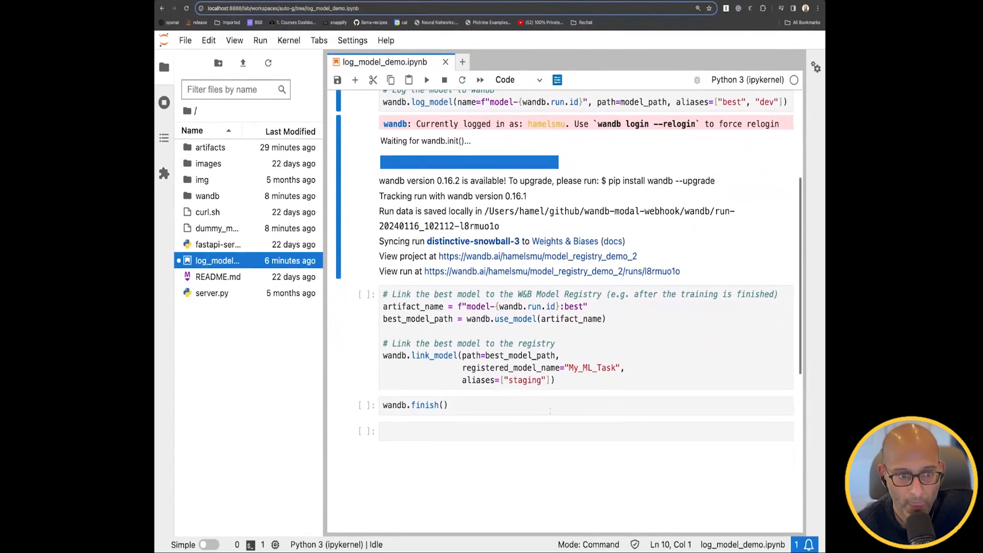
Examine the model-linking code, highlighting the artifact_name line and its ":best" alias
{"action": "left_click_drag", "start_coordinate": [583, 370], "coordinate": [383, 295]}
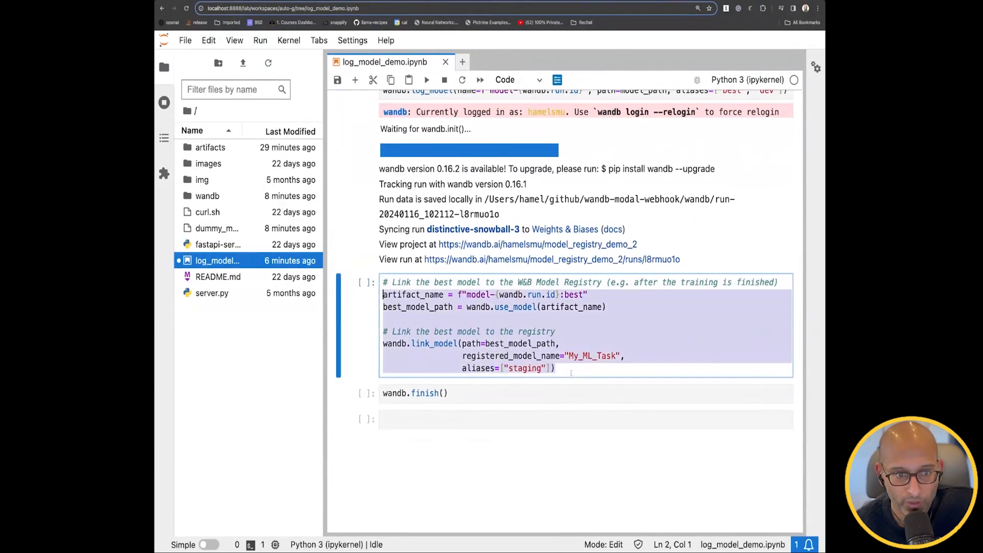
{"action": "left_click", "coordinate": [427, 306]}
{"action": "scroll", "coordinate": [413, 277], "scroll_direction": "down", "scroll_amount": 1}
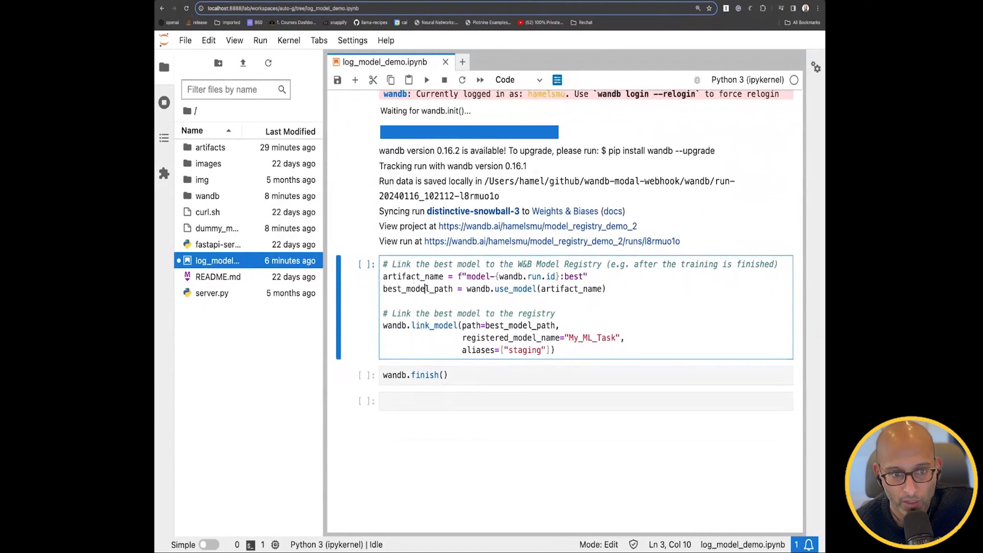
{"action": "left_click_drag", "start_coordinate": [383, 276], "coordinate": [583, 276]}
{"action": "left_click", "coordinate": [584, 277]}
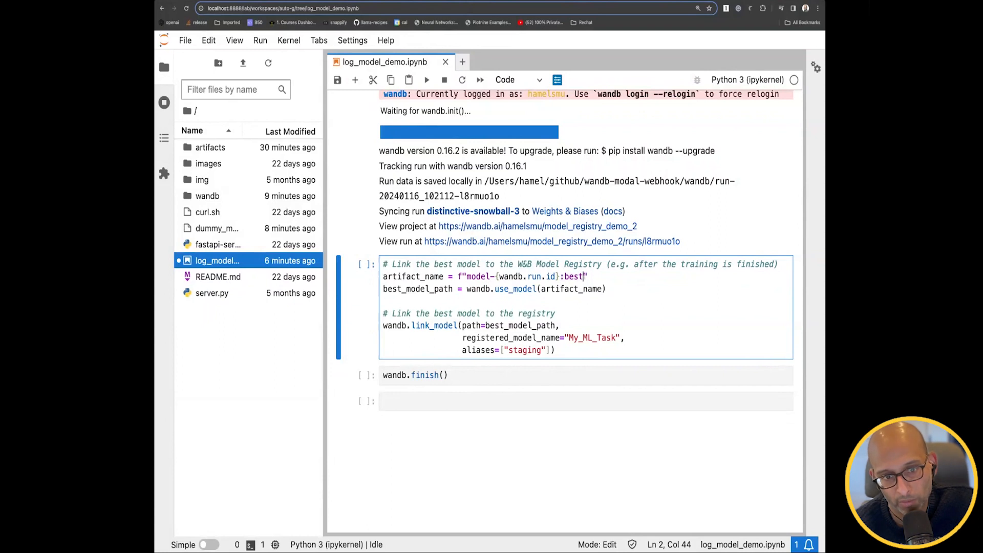
{"action": "left_click_drag", "start_coordinate": [560, 276], "coordinate": [583, 277]}
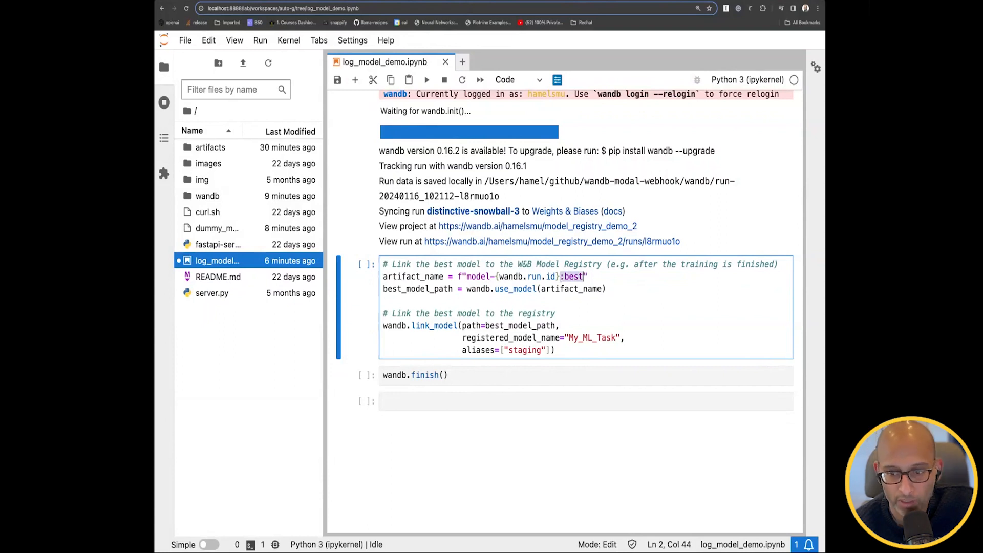
Highlight the ":best" alias in the artifact_name line of the model-linking cell once more
{"action": "left_click", "coordinate": [620, 290]}
{"action": "scroll", "coordinate": [619, 290], "scroll_direction": "up", "scroll_amount": 2}
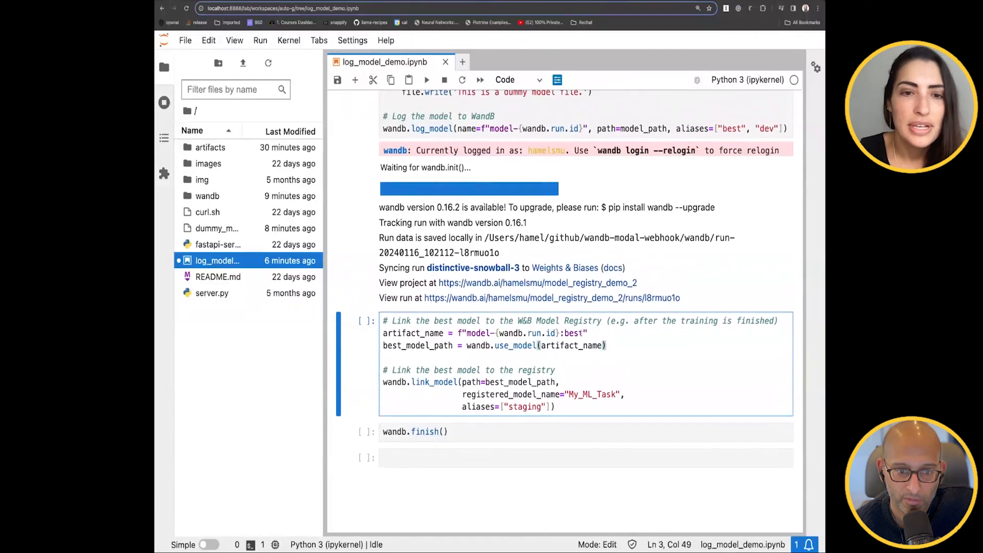
{"action": "left_click_drag", "start_coordinate": [583, 333], "coordinate": [560, 334]}
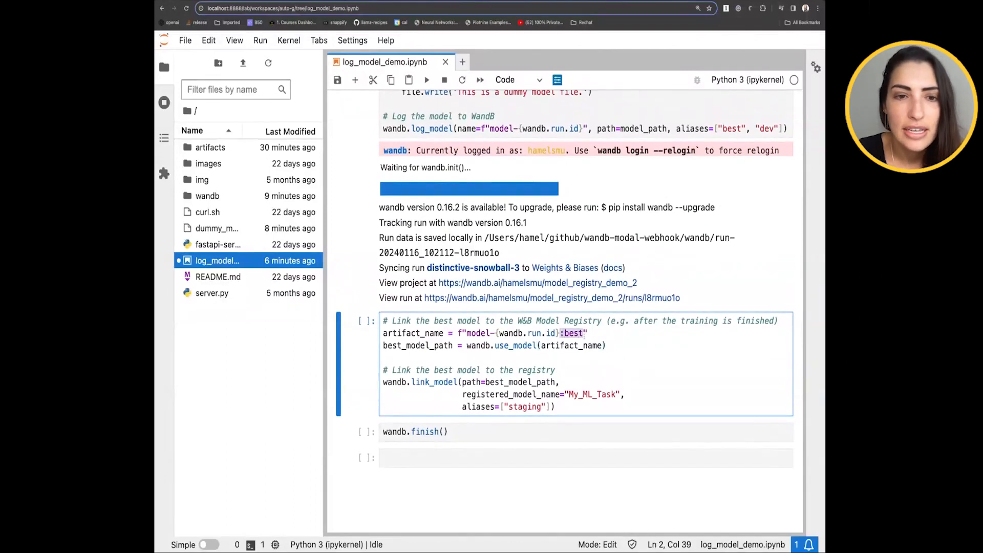
{"action": "scroll", "coordinate": [585, 334], "scroll_direction": "up", "scroll_amount": 1}
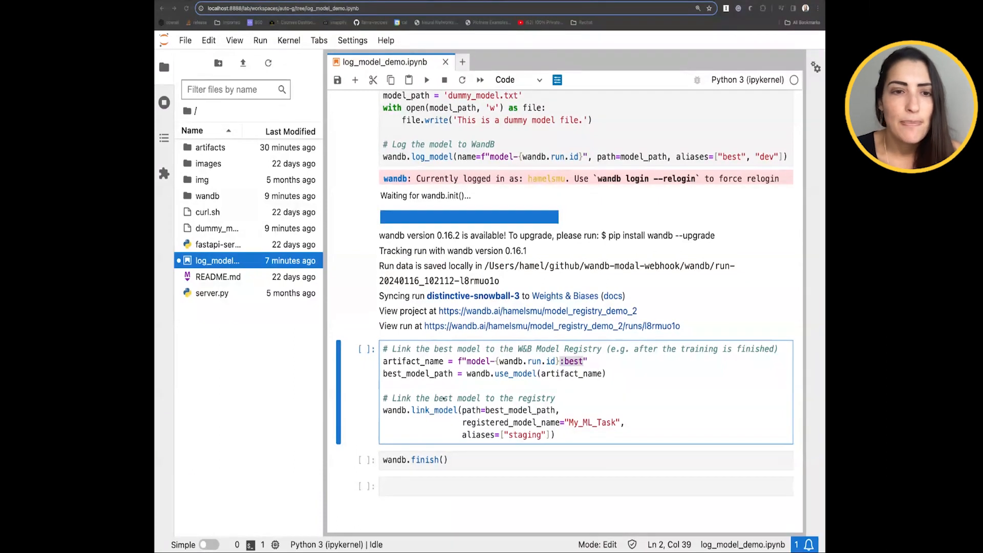
{"action": "scroll", "coordinate": [443, 398], "scroll_direction": "down", "scroll_amount": 1}
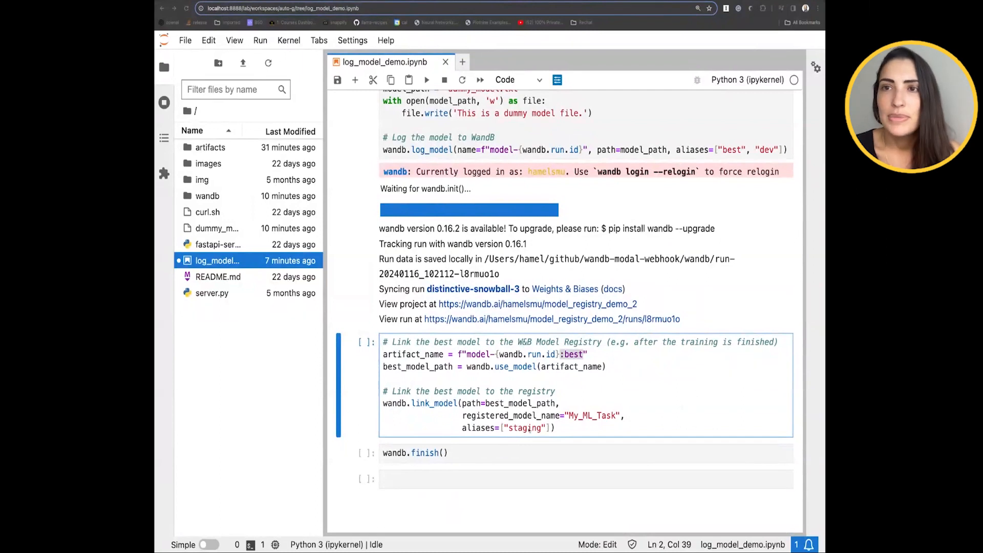
Highlight the word "staging" in the aliases argument of the wandb.link_model call
{"action": "triple_click", "coordinate": [530, 429]}
{"action": "left_click", "coordinate": [532, 428]}
{"action": "double_click", "coordinate": [532, 428]}
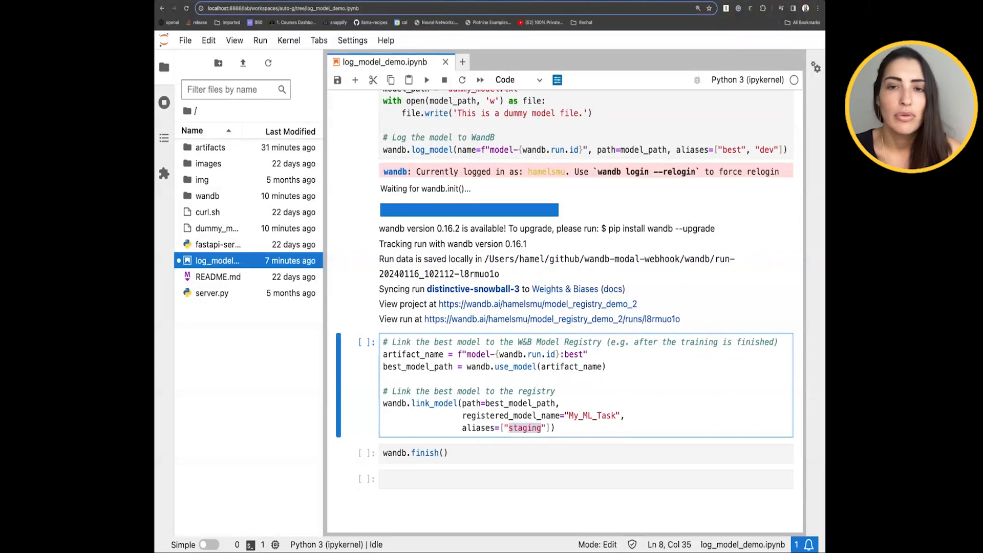
Review the model-logging cell and its run output alongside the cell that links the best model to the registry
{"action": "scroll", "coordinate": [563, 307], "scroll_direction": "up", "scroll_amount": 1}
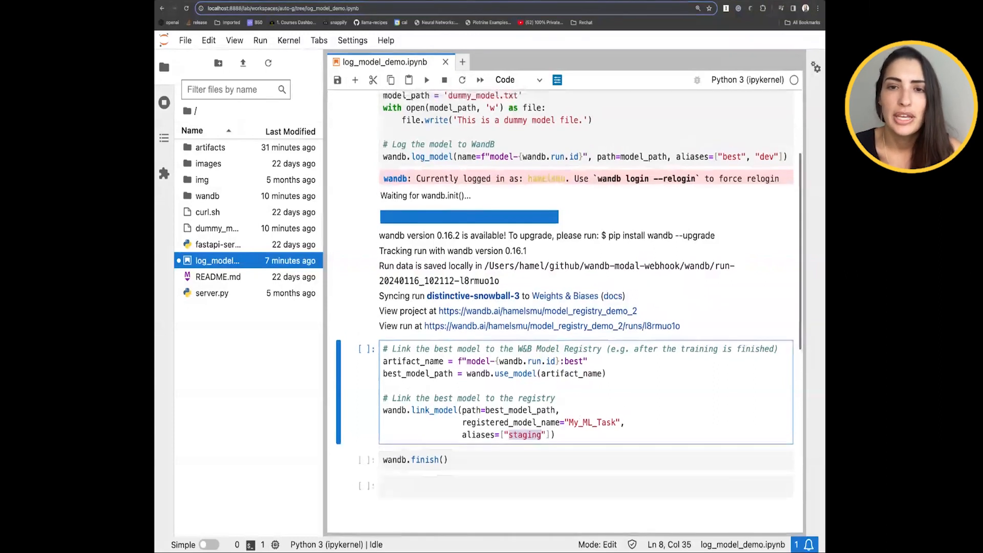
{"action": "scroll", "coordinate": [568, 307], "scroll_direction": "up", "scroll_amount": 1}
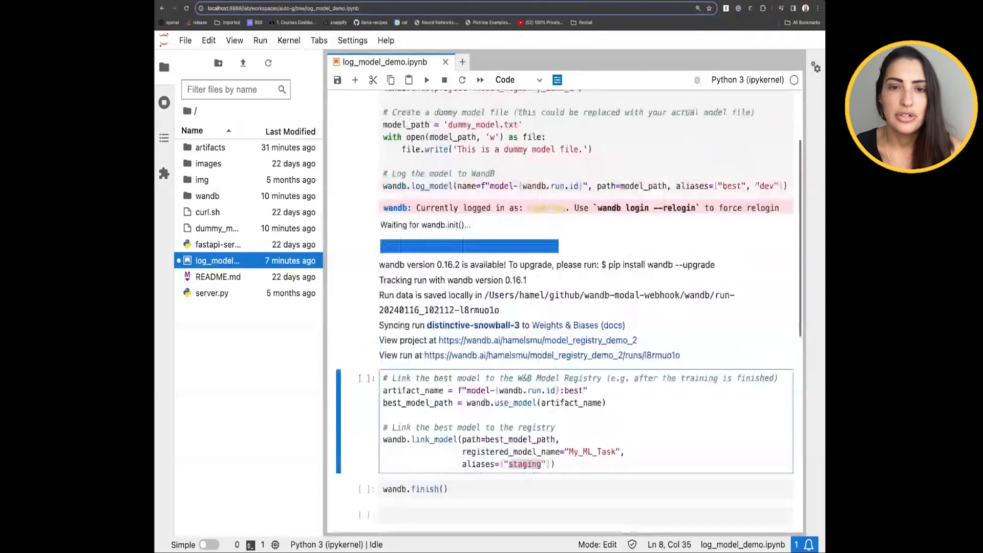
{"action": "scroll", "coordinate": [568, 307], "scroll_direction": "up", "scroll_amount": 1}
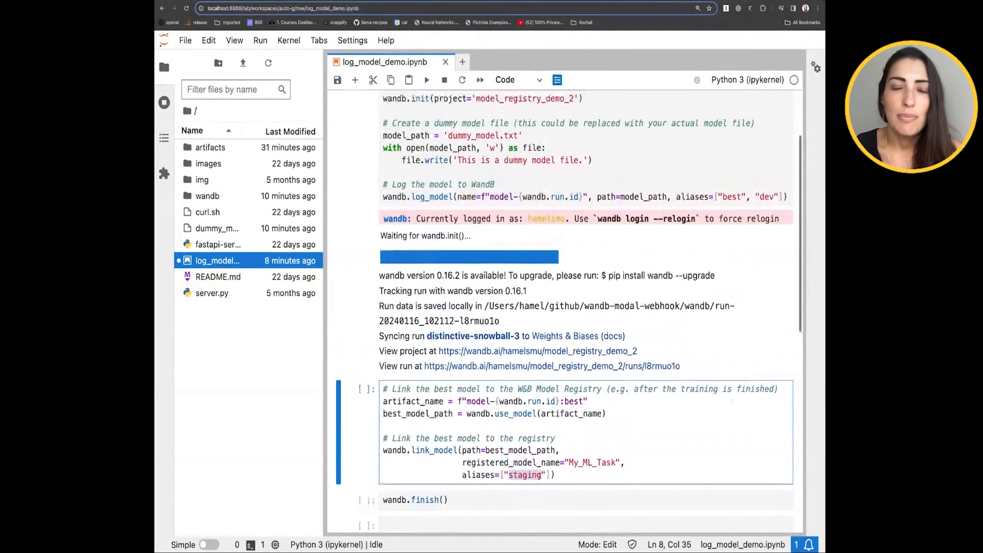
{"action": "scroll", "coordinate": [732, 401], "scroll_direction": "down", "scroll_amount": 1}
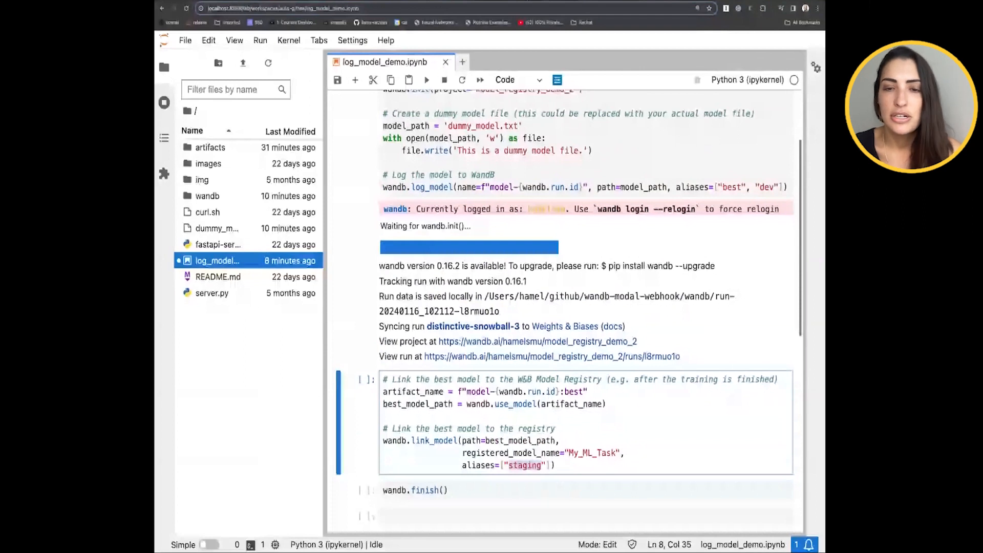
{"action": "scroll", "coordinate": [568, 307], "scroll_direction": "down", "scroll_amount": 1}
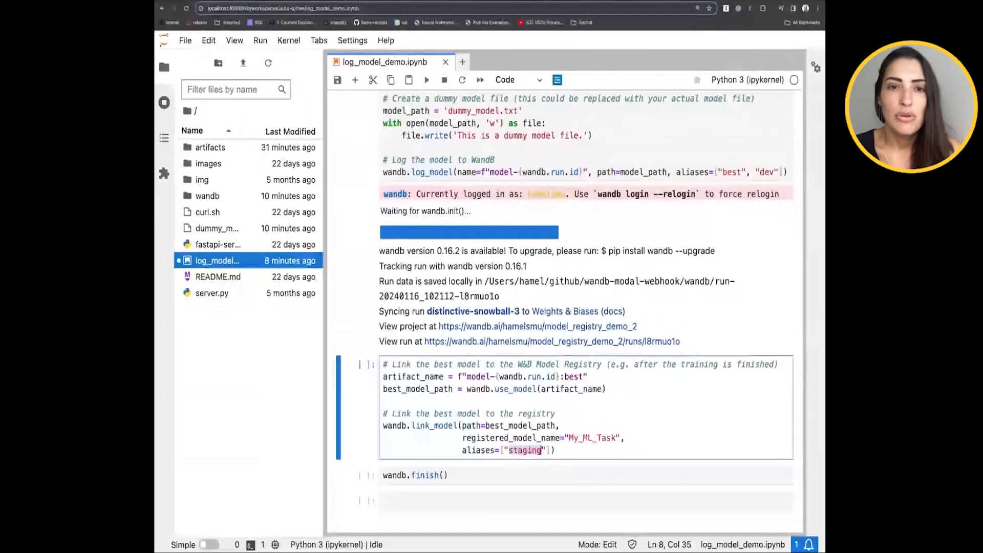
{"action": "scroll", "coordinate": [569, 307], "scroll_direction": "down", "scroll_amount": 3}
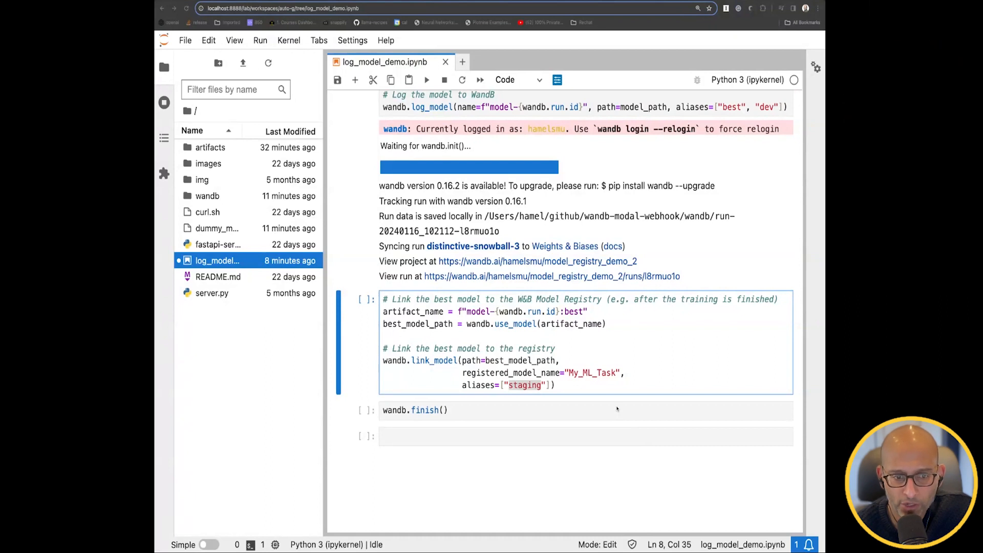
{"action": "scroll", "coordinate": [617, 409], "scroll_direction": "up", "scroll_amount": 2}
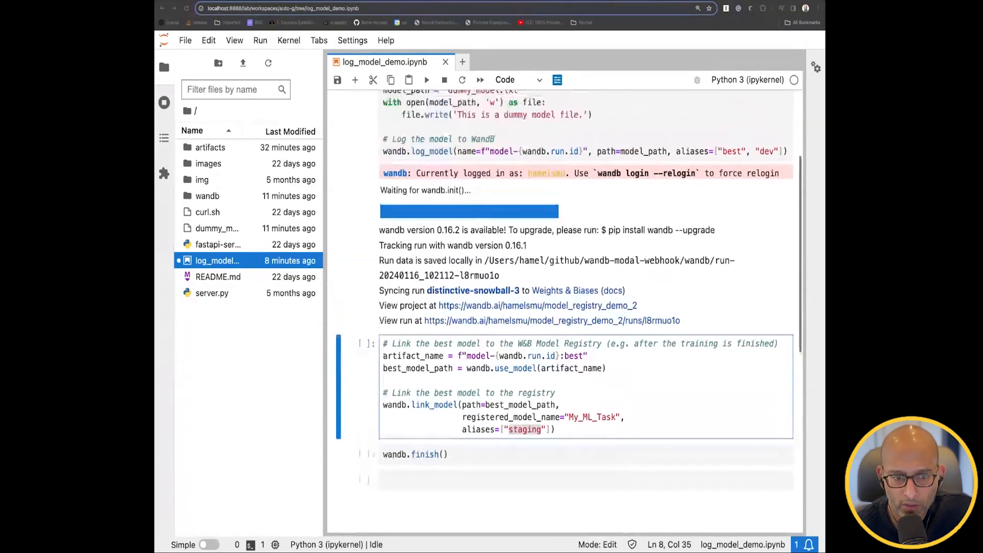
{"action": "scroll", "coordinate": [394, 161], "scroll_direction": "up", "scroll_amount": 2}
{"action": "scroll", "coordinate": [394, 160], "scroll_direction": "down", "scroll_amount": 2}
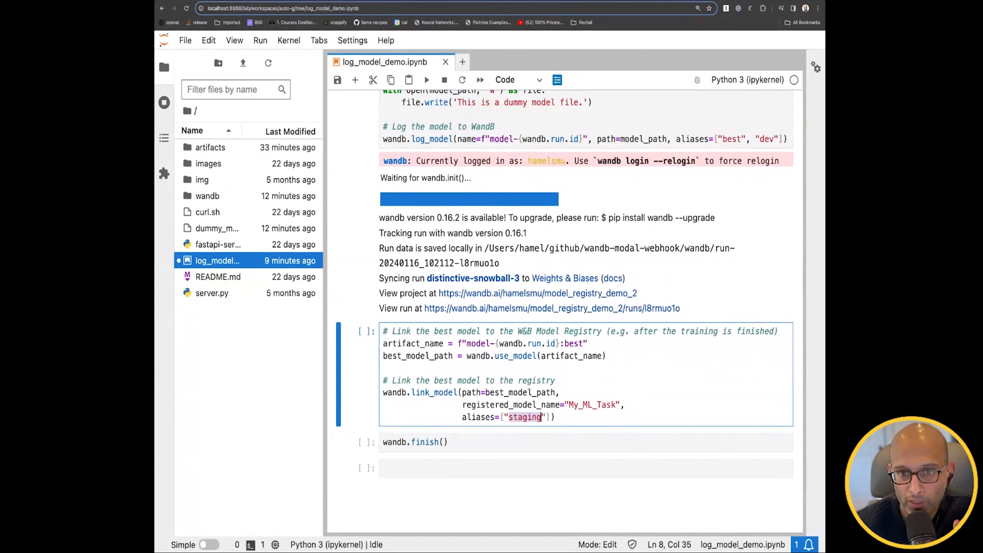
{"action": "scroll", "coordinate": [563, 294], "scroll_direction": "up", "scroll_amount": 1}
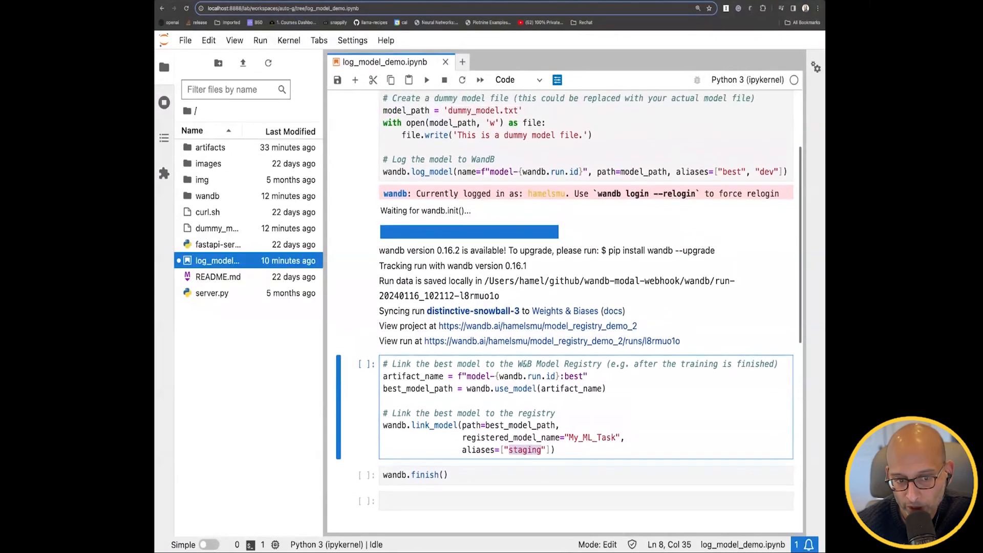
{"action": "scroll", "coordinate": [563, 313], "scroll_direction": "down", "scroll_amount": 1}
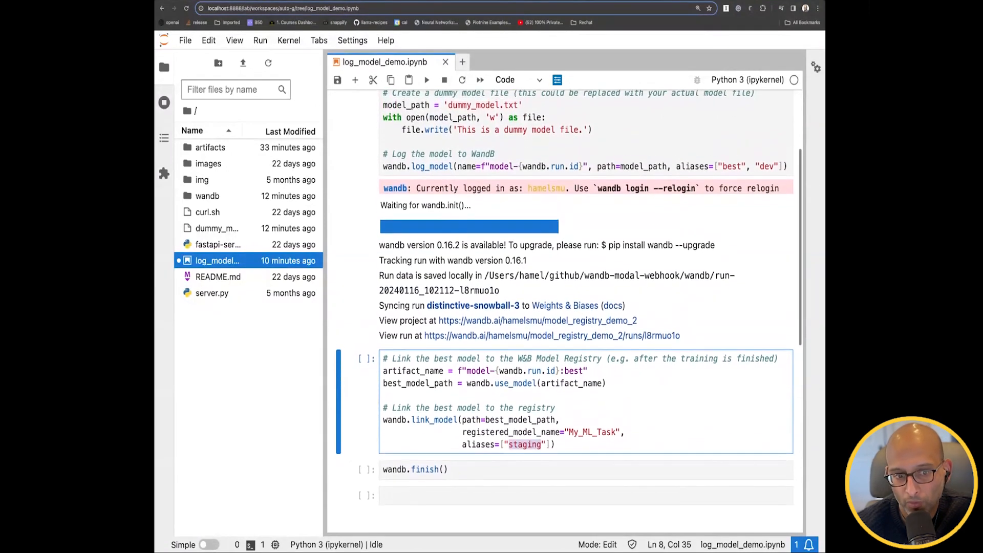
{"action": "scroll", "coordinate": [563, 297], "scroll_direction": "down", "scroll_amount": 1}
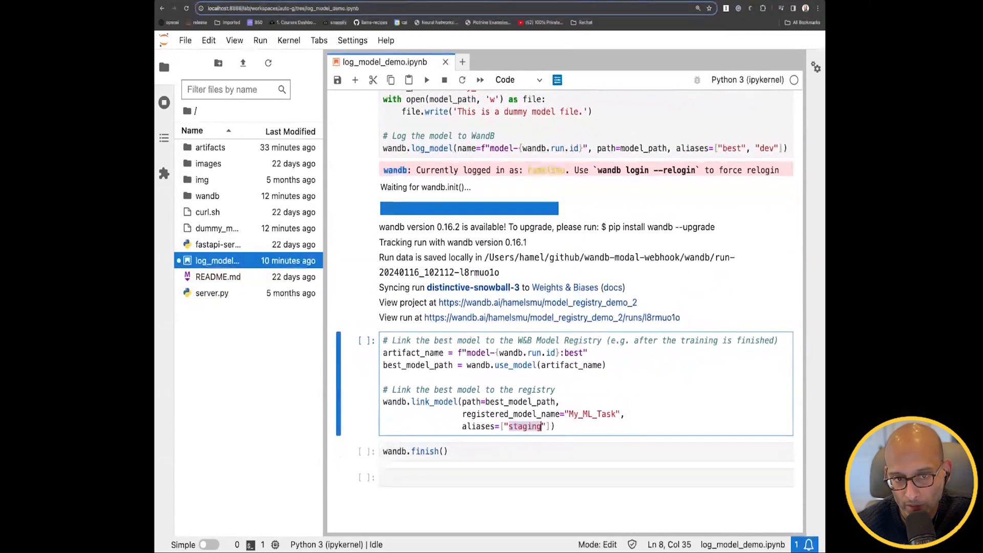
{"action": "scroll", "coordinate": [563, 297], "scroll_direction": "up", "scroll_amount": 3}
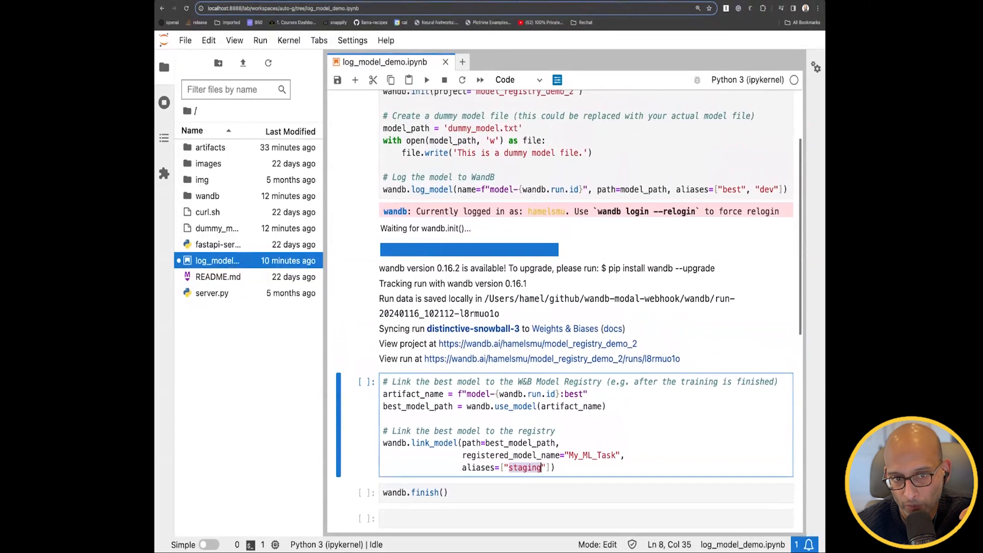
{"action": "scroll", "coordinate": [521, 461], "scroll_direction": "up", "scroll_amount": 2}
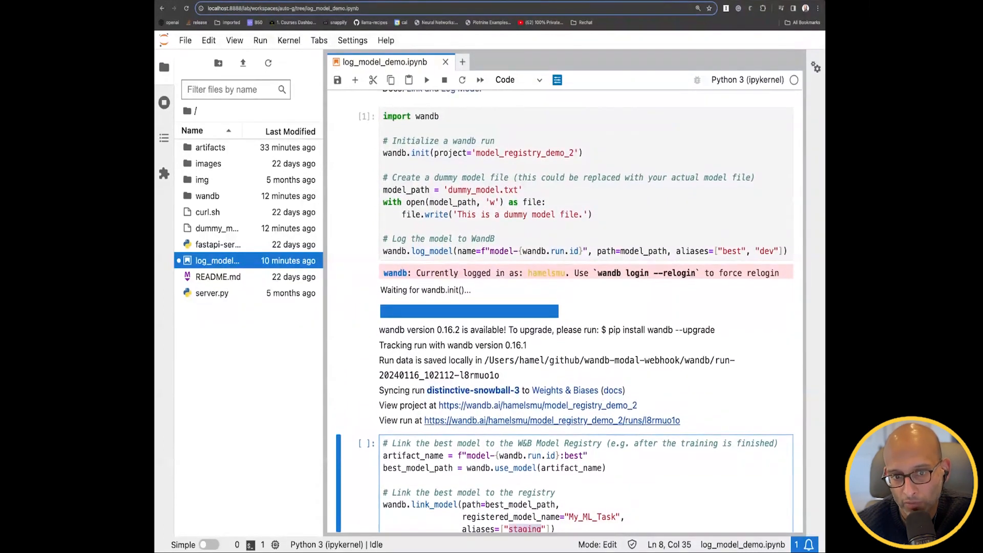
{"action": "scroll", "coordinate": [520, 459], "scroll_direction": "down", "scroll_amount": 2}
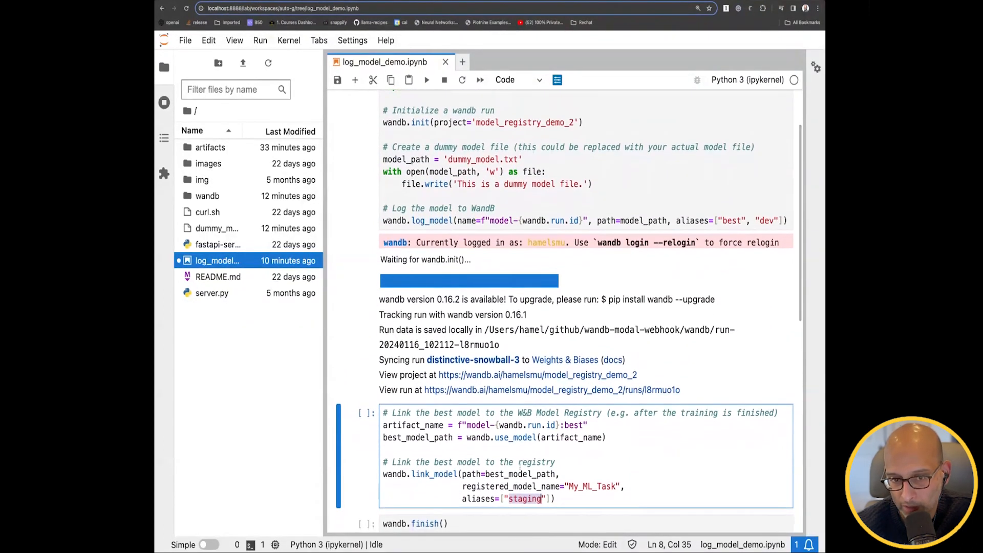
{"action": "scroll", "coordinate": [520, 466], "scroll_direction": "down", "scroll_amount": 1}
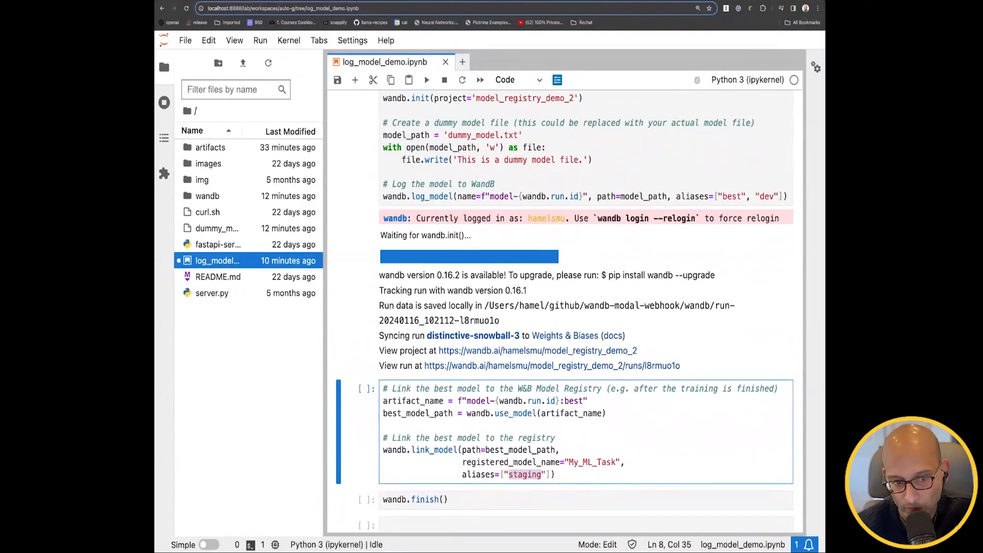
{"action": "scroll", "coordinate": [563, 312], "scroll_direction": "down", "scroll_amount": 3}
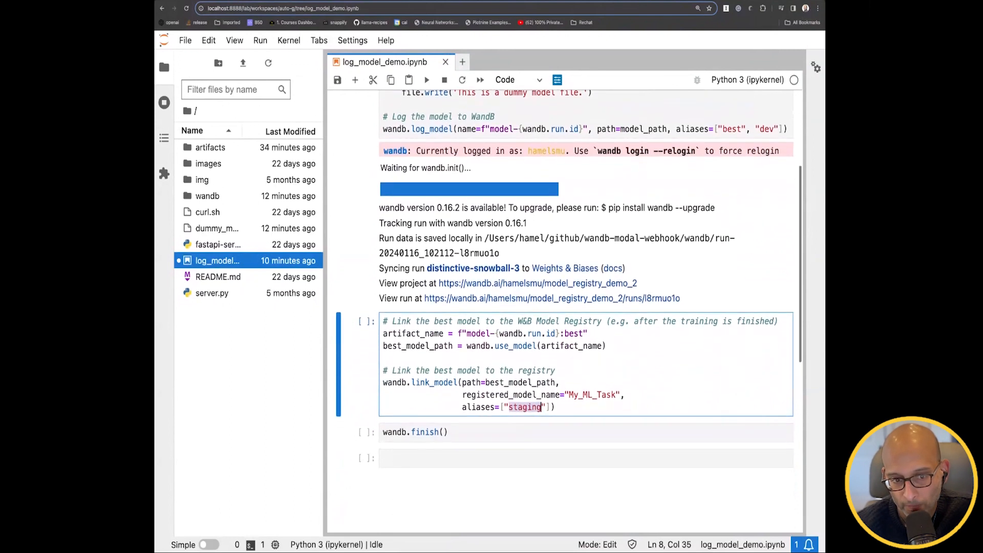
Select the entire three-line wandb.link_model call in the model-linking cell
{"action": "left_click", "coordinate": [562, 405]}
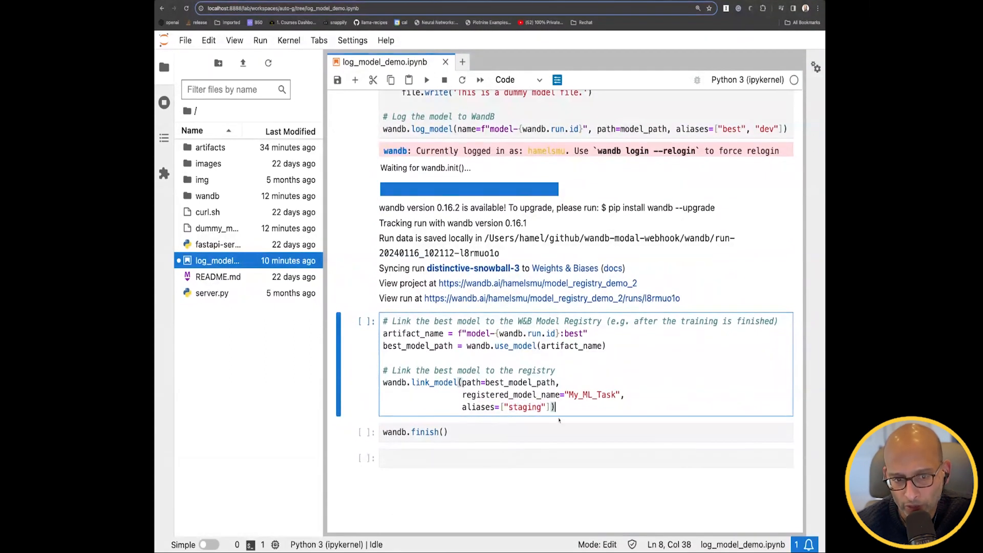
{"action": "key", "text": "shift+Up"}
{"action": "key", "text": "shift+Up"}
{"action": "key", "text": "shift+Home"}
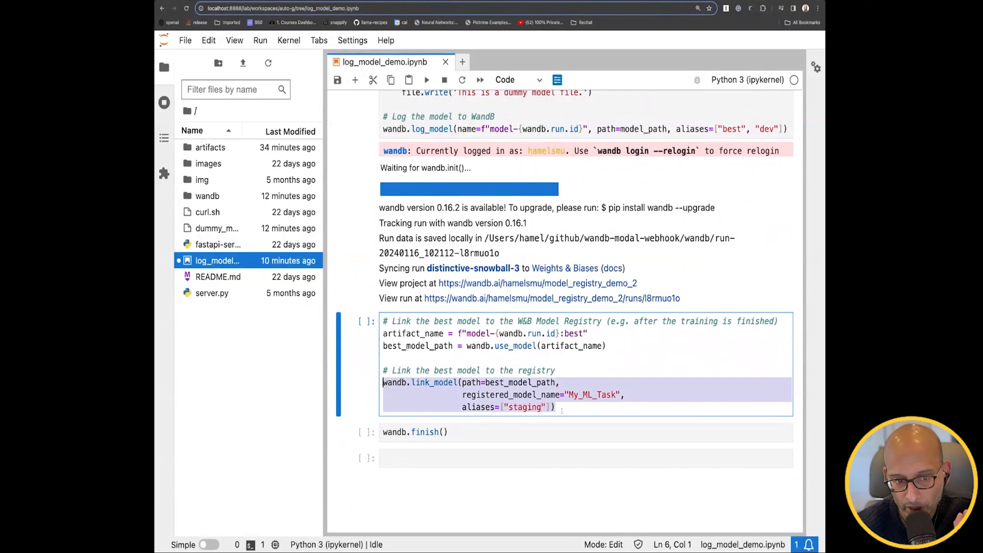
{"action": "scroll", "coordinate": [533, 384], "scroll_direction": "down", "scroll_amount": 1}
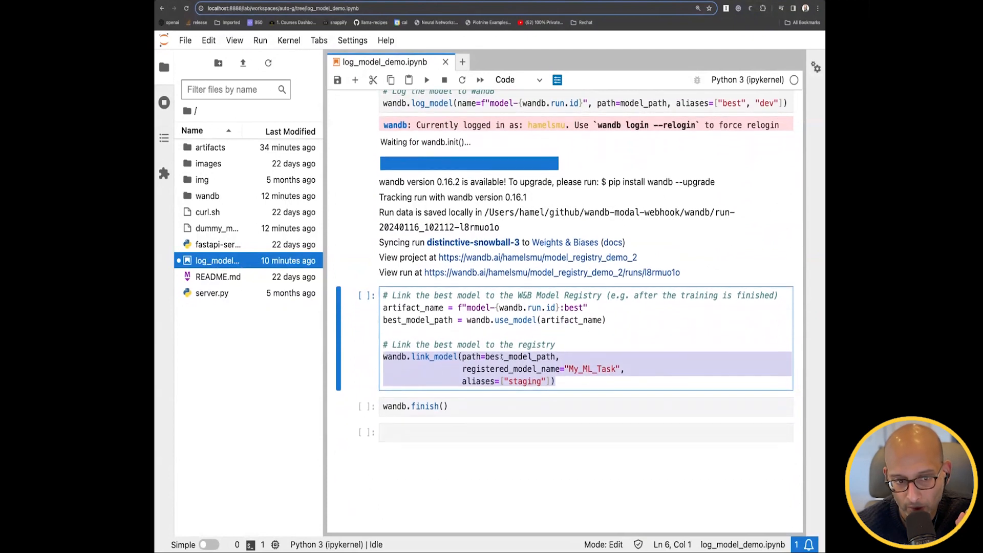
Highlight only the link_model function name in the call that links the best model
{"action": "triple_click", "coordinate": [450, 356]}
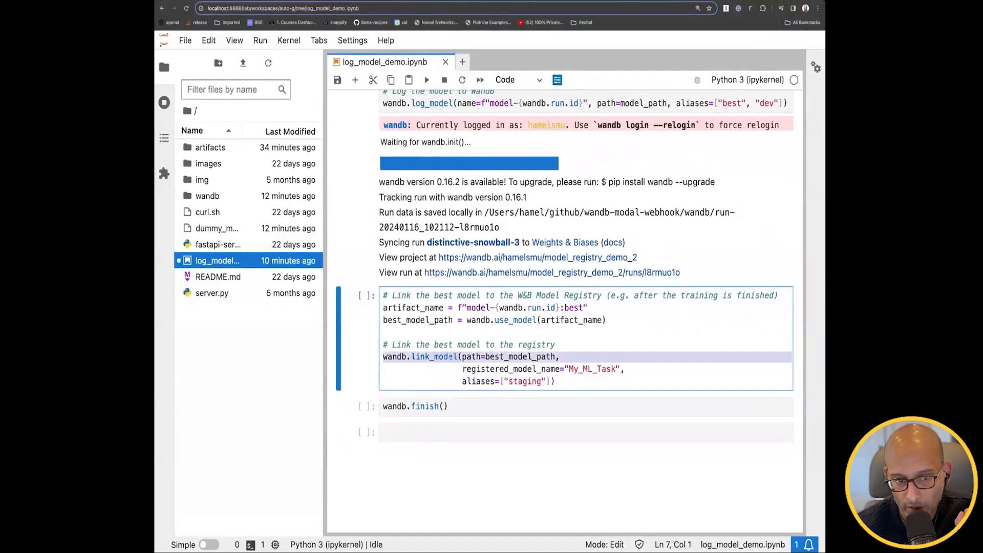
{"action": "left_click", "coordinate": [450, 357]}
{"action": "double_click", "coordinate": [450, 357]}
{"action": "scroll", "coordinate": [451, 357], "scroll_direction": "down", "scroll_amount": 1}
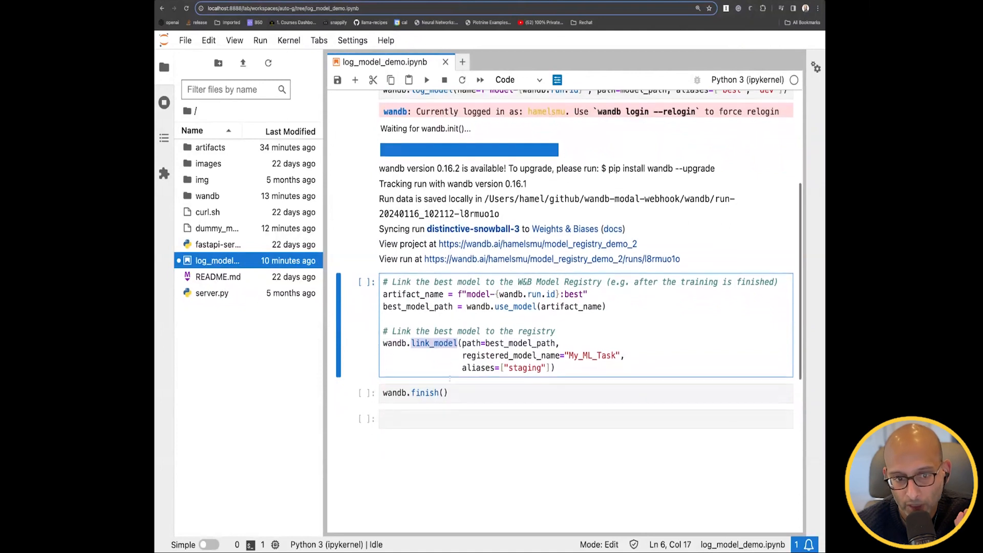
Highlight the registered_model_name argument and its My_ML_Task value, plus the "staging" alias in the link_model call
{"action": "double_click", "coordinate": [560, 355]}
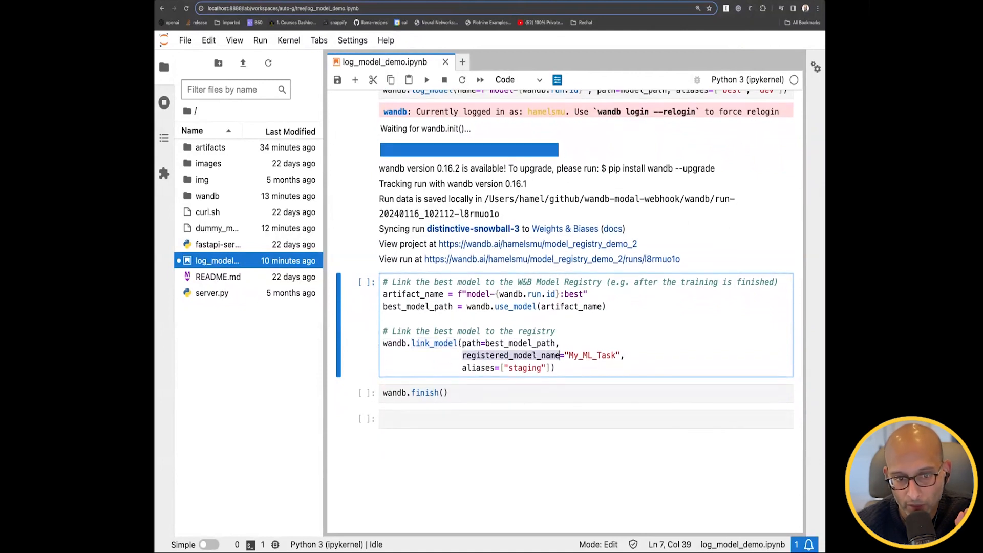
{"action": "double_click", "coordinate": [591, 355]}
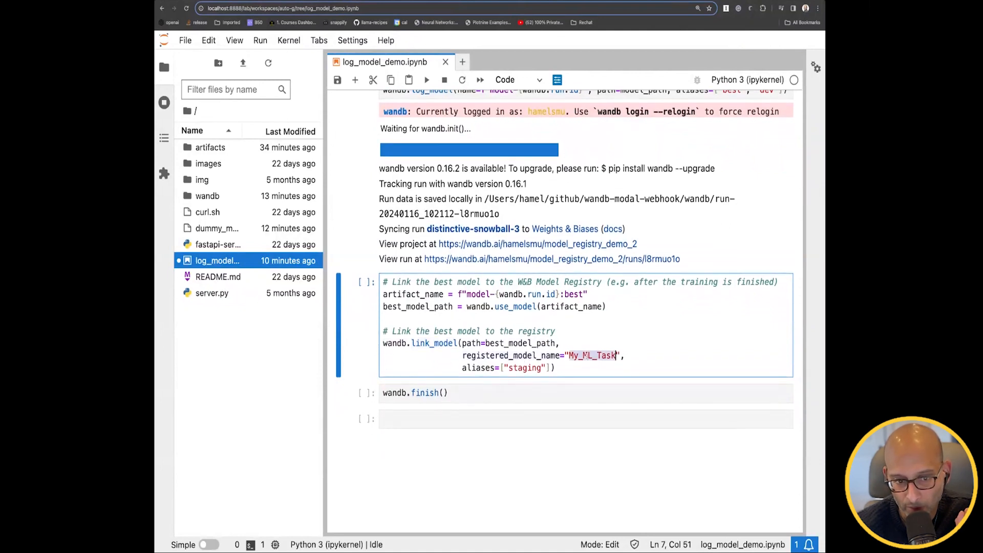
{"action": "left_click", "coordinate": [520, 369]}
{"action": "double_click", "coordinate": [519, 368]}
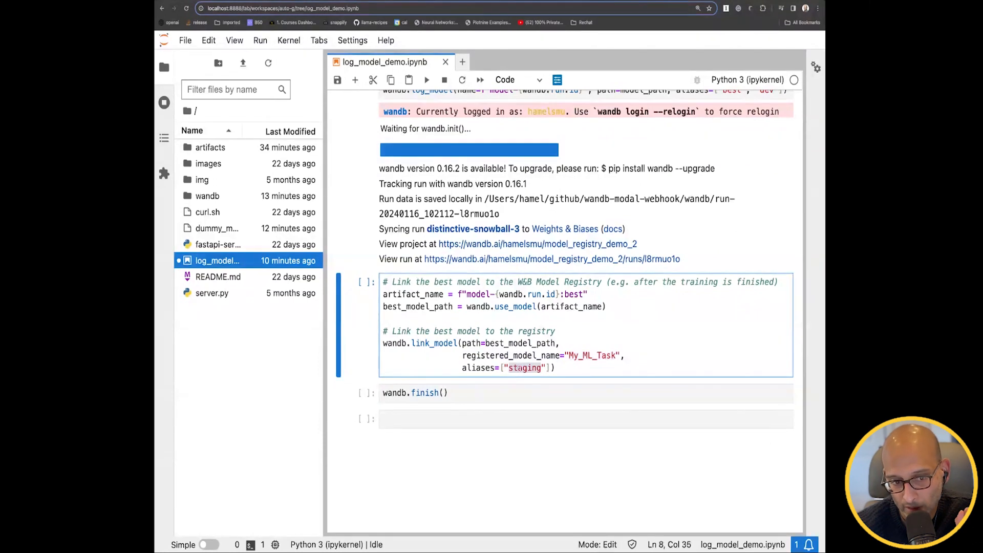
{"action": "scroll", "coordinate": [509, 377], "scroll_direction": "down", "scroll_amount": 1}
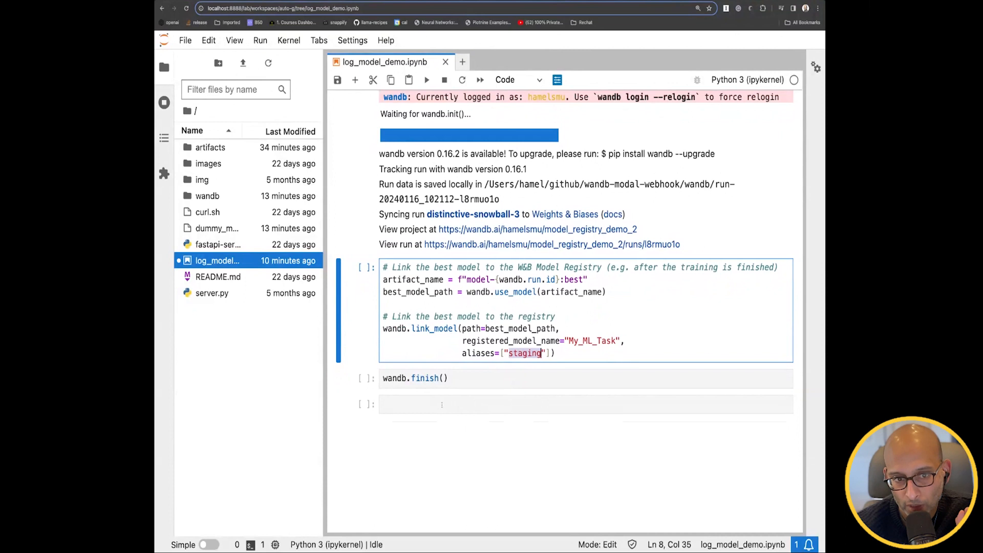
{"action": "scroll", "coordinate": [442, 405], "scroll_direction": "up", "scroll_amount": 5}
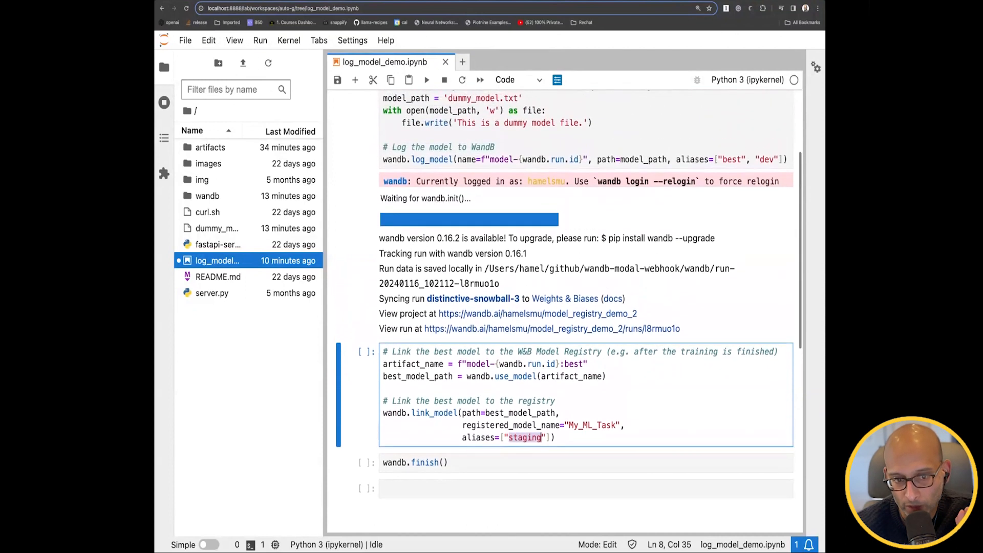